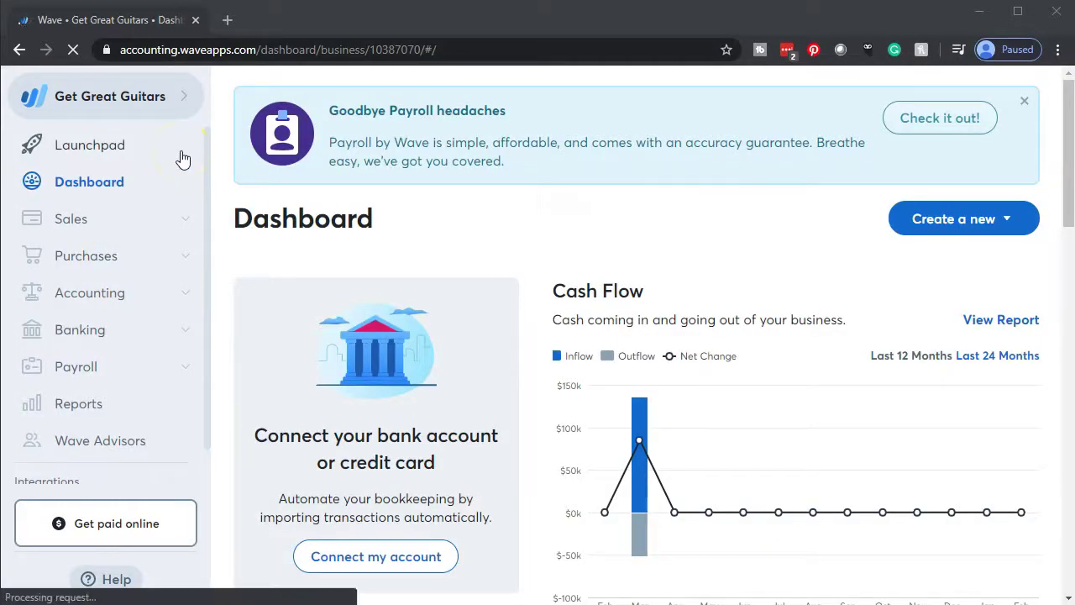
# Open the Balance Sheet report from Reports and bring up its tab's options
pyautogui.click(90, 404)
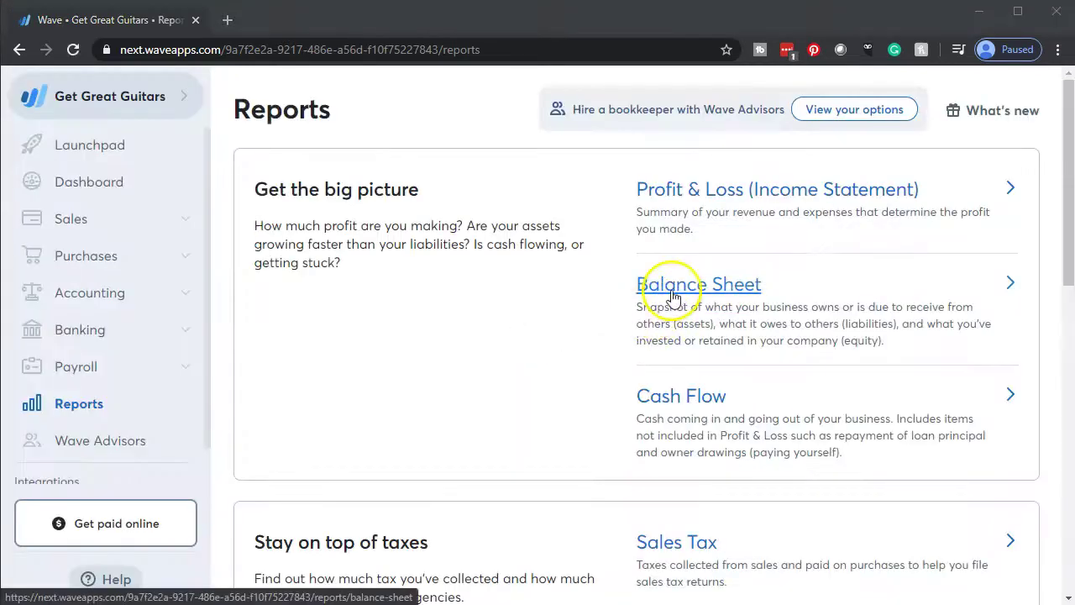
pyautogui.click(666, 287)
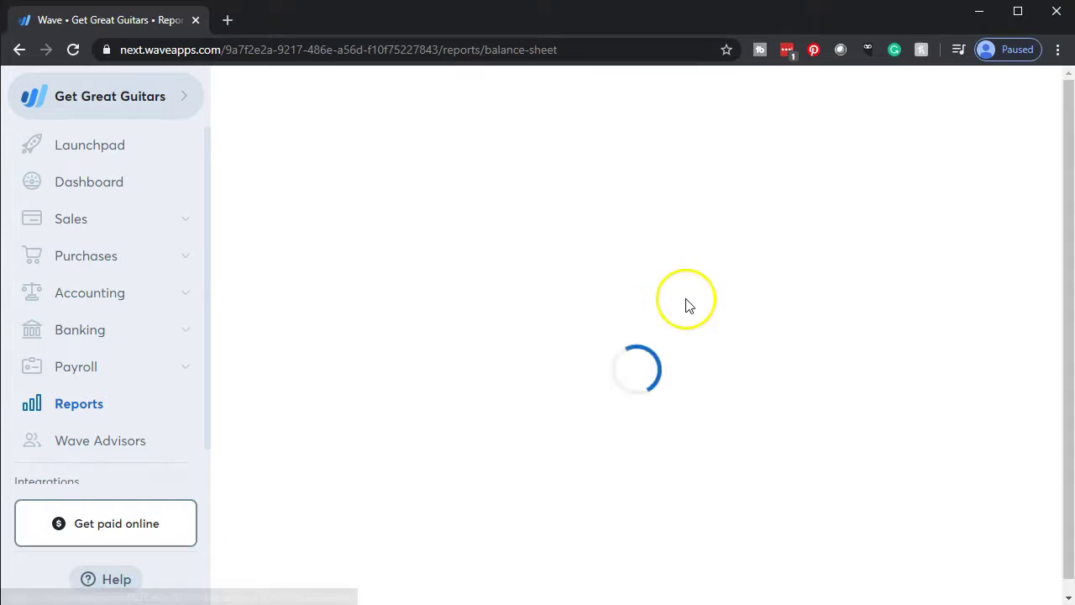
pyautogui.rightClick(130, 25)
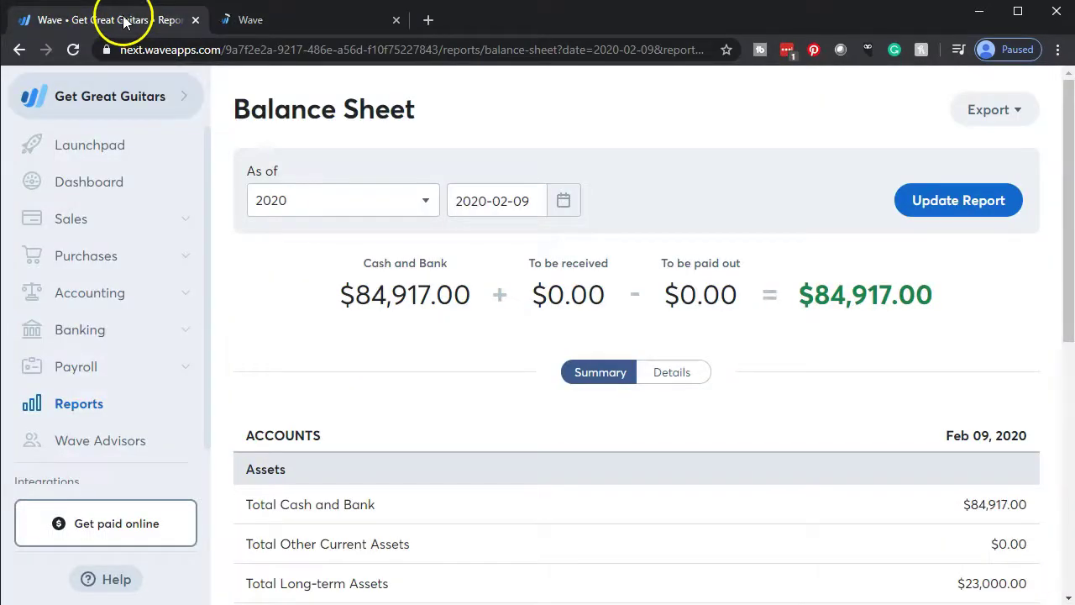
# Open the Profit & Loss report and duplicate it into a second tab
pyautogui.click(95, 414)
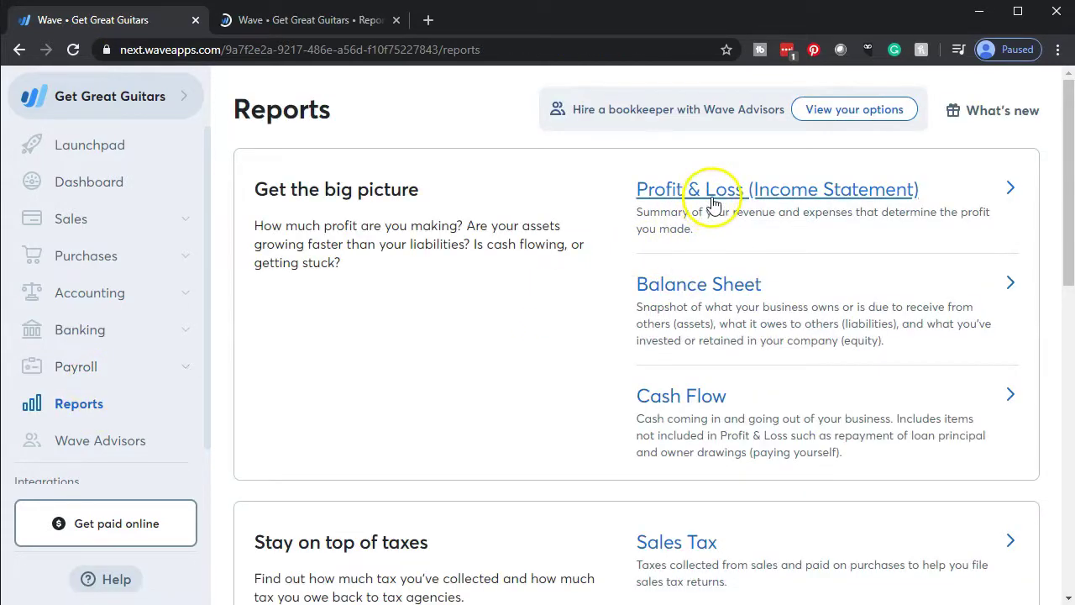
pyautogui.click(710, 204)
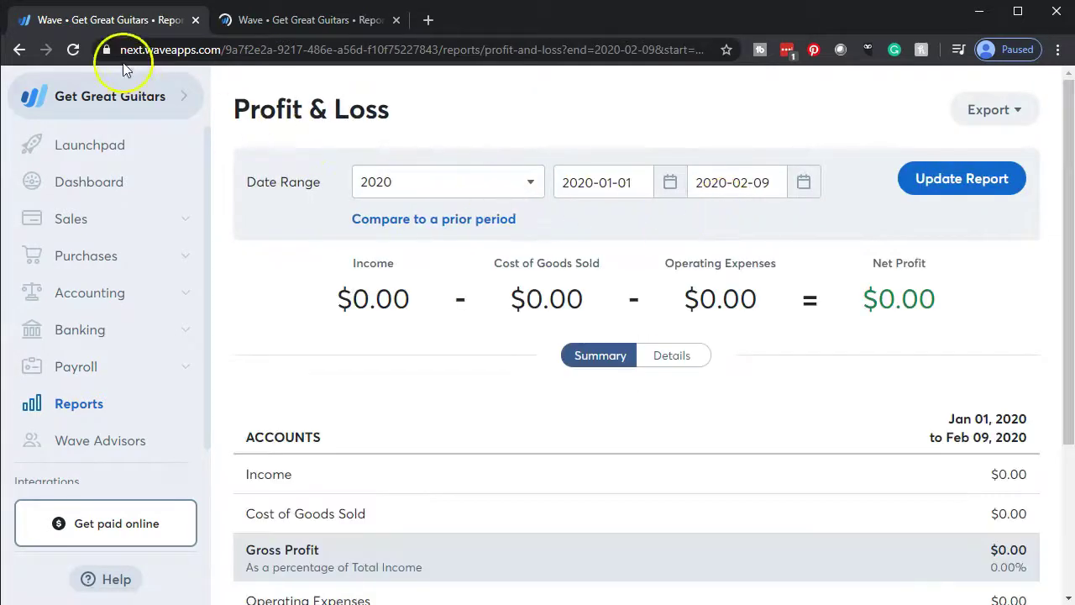
pyautogui.rightClick(128, 26)
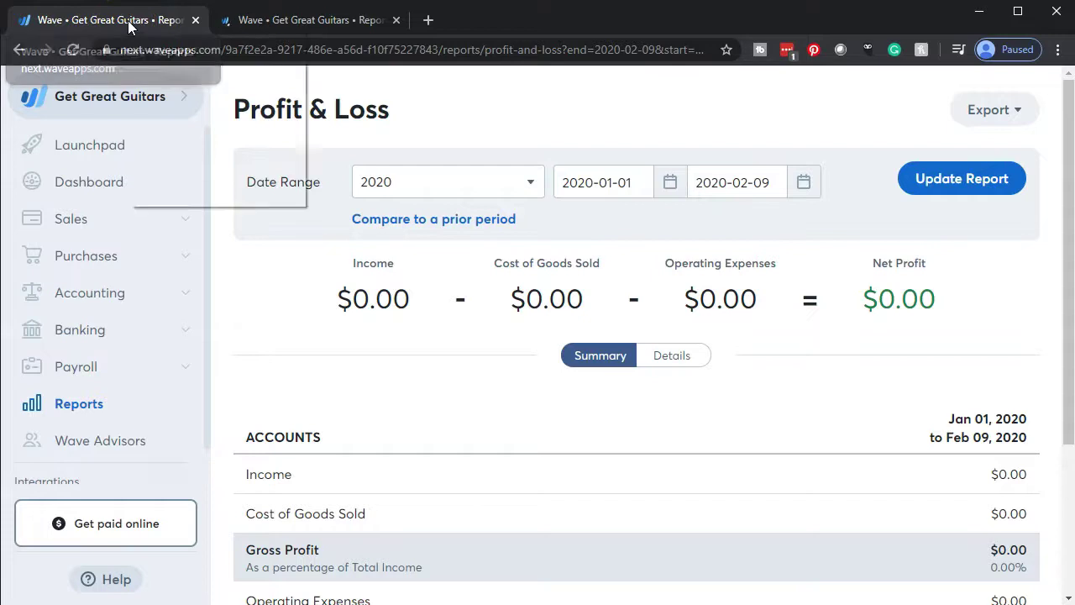
pyautogui.click(152, 85)
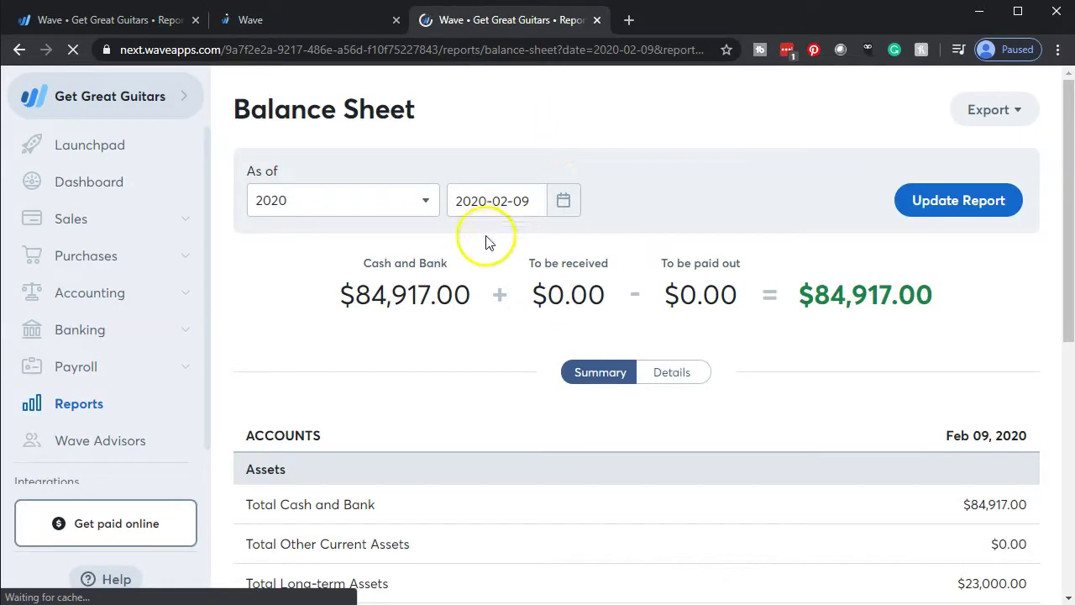
# Date the Balance Sheet to Dec 31, 2019 and expand it to the per-account Details view
pyautogui.click(426, 202)
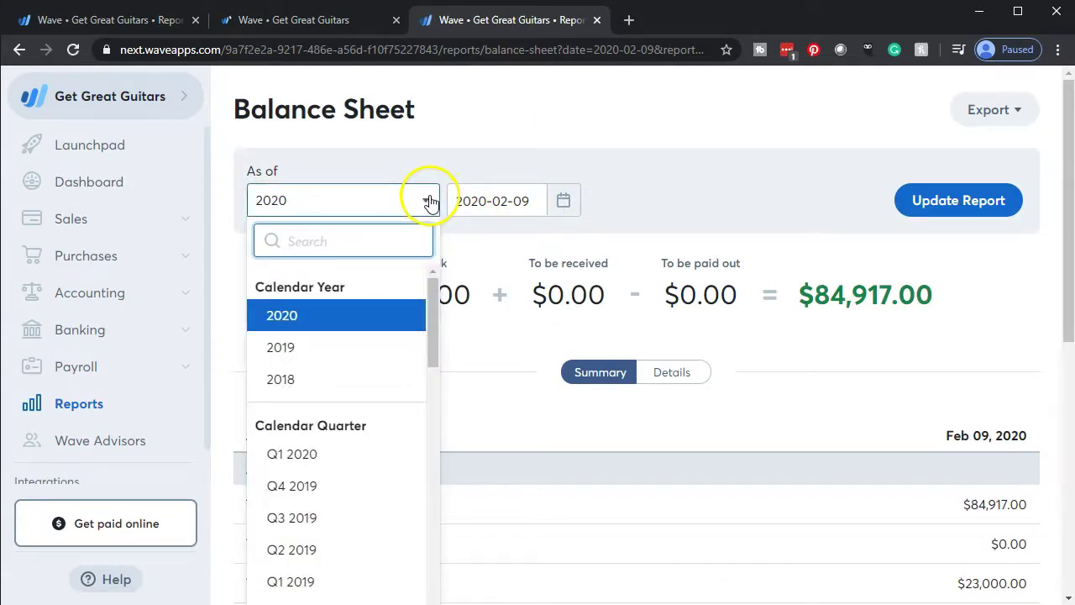
pyautogui.click(320, 347)
pyautogui.click(932, 198)
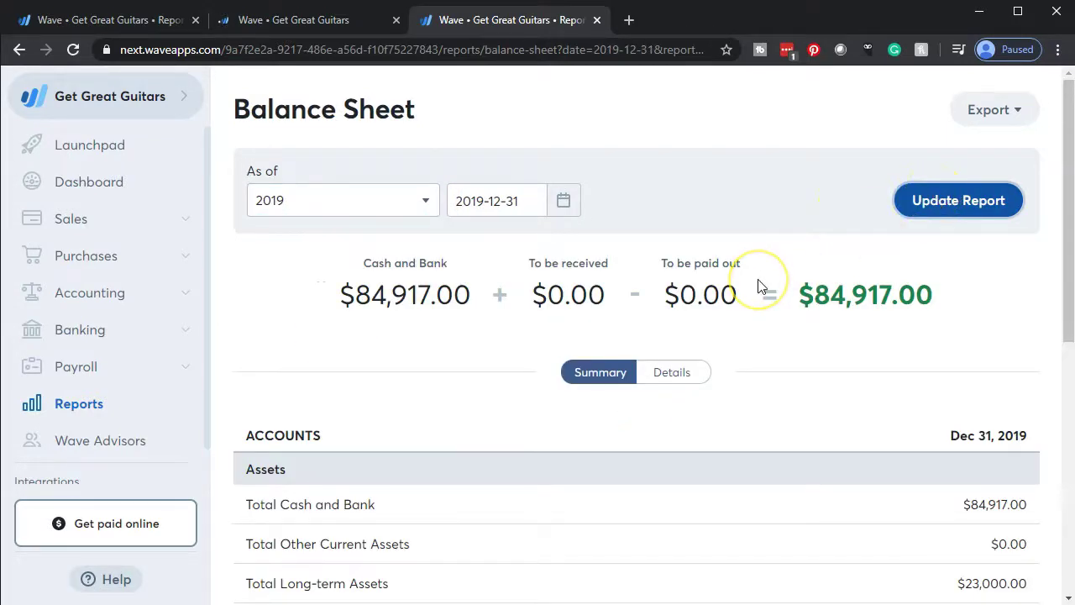
pyautogui.scroll(-2, 760, 287)
pyautogui.scroll(-4, 760, 287)
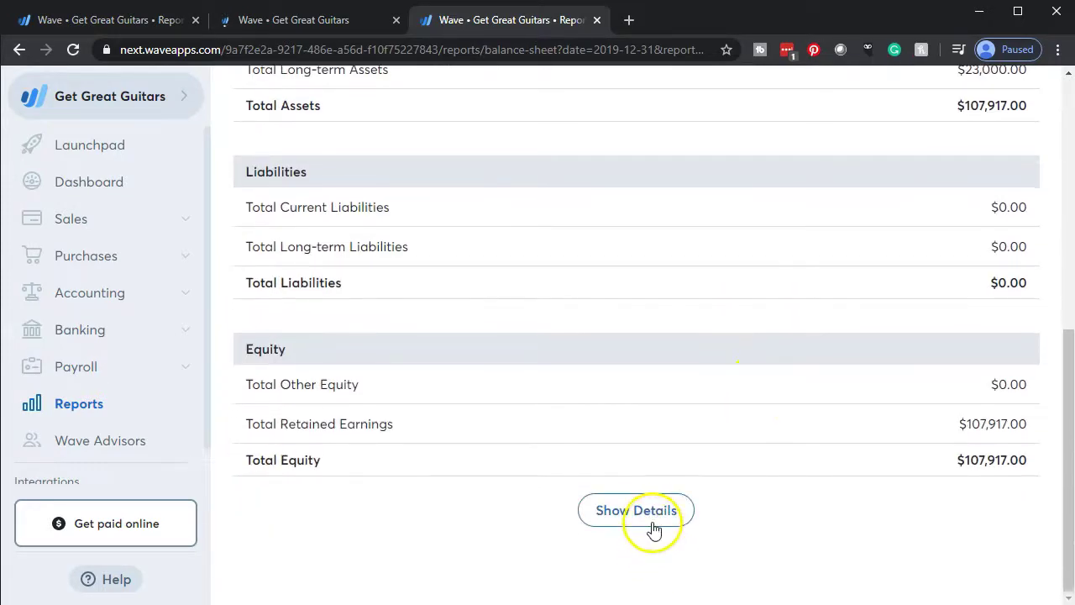
pyautogui.click(652, 529)
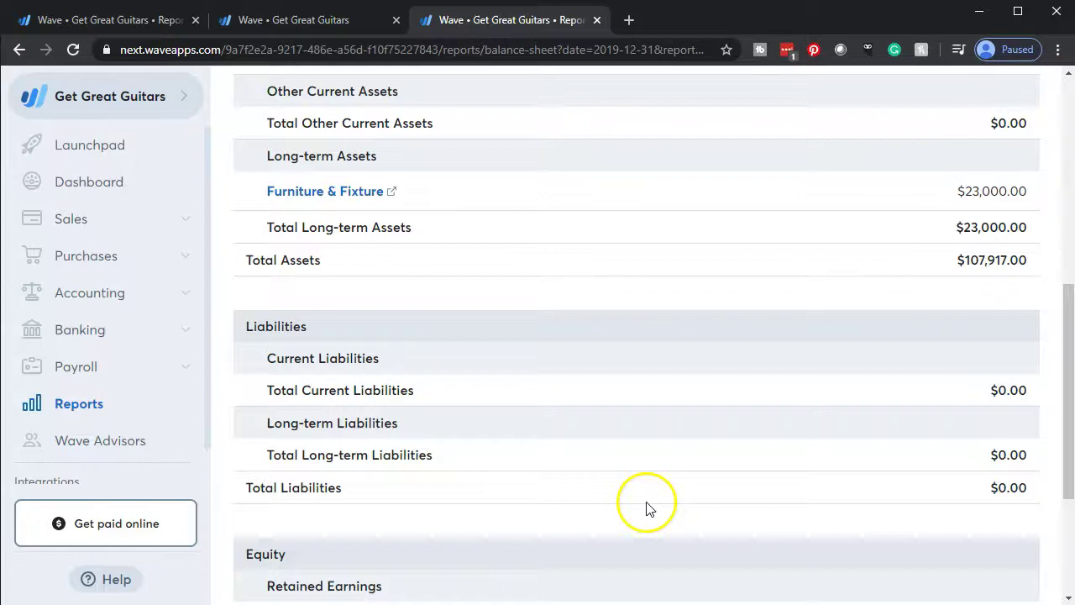
pyautogui.scroll(2, 646, 510)
pyautogui.scroll(1, 353, 374)
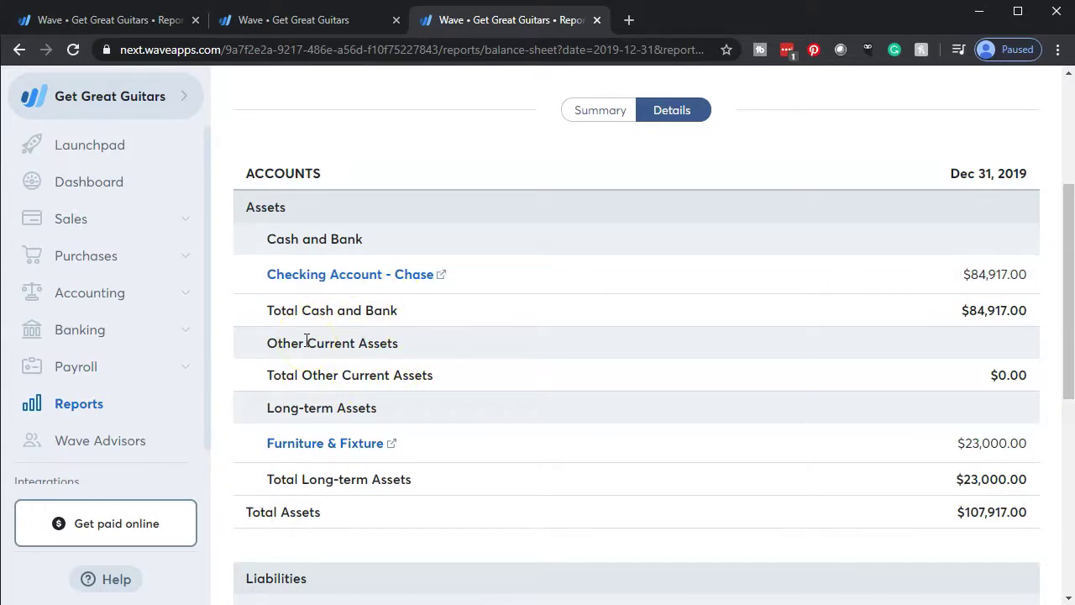
# In the Profit & Loss copy, expand the report to show individual accounts
pyautogui.click(314, 26)
pyautogui.scroll(-1, 939, 203)
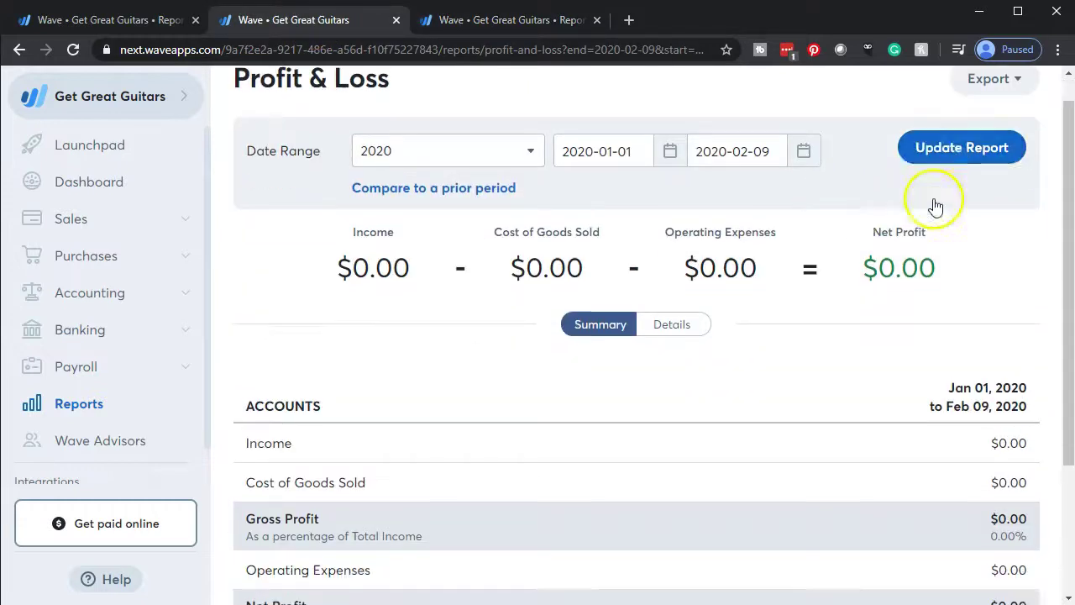
pyautogui.scroll(-1, 935, 204)
pyautogui.scroll(2, 933, 204)
pyautogui.scroll(-3, 929, 223)
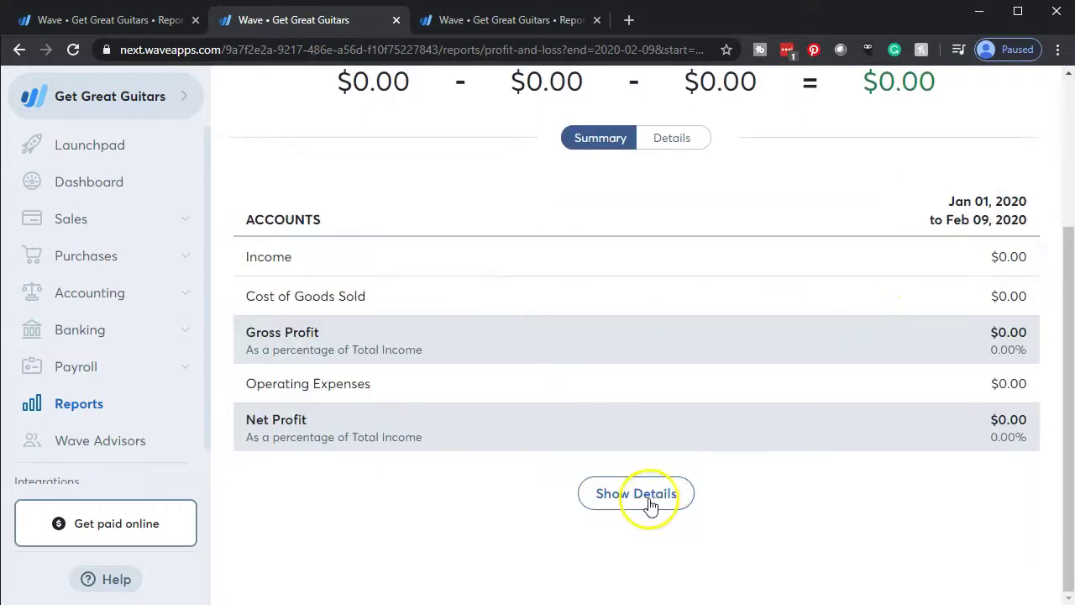
pyautogui.click(650, 502)
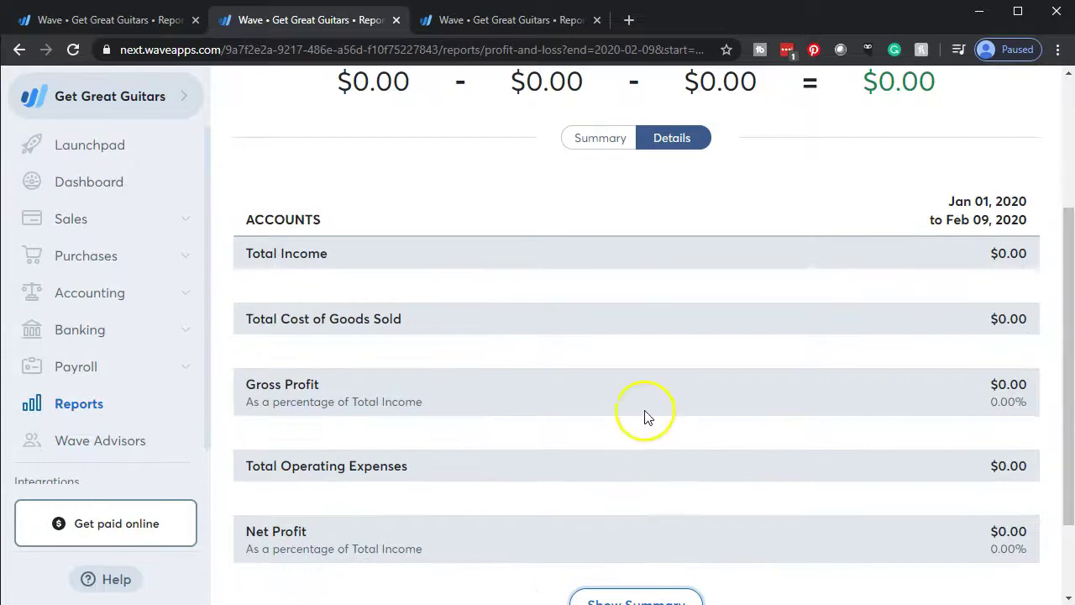
pyautogui.scroll(-1, 645, 415)
pyautogui.scroll(4, 644, 361)
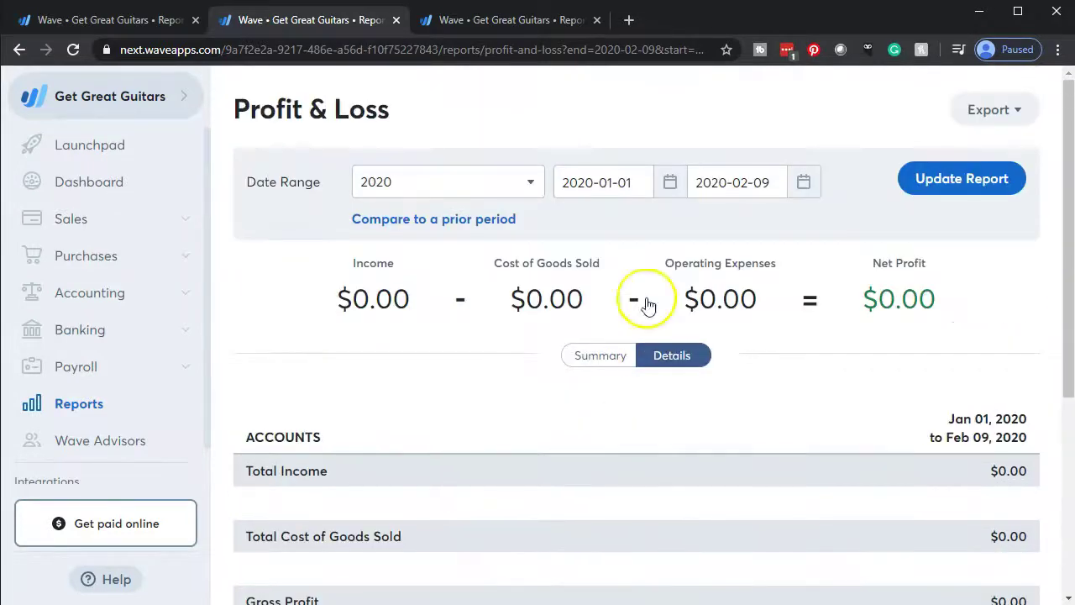
# Set the Profit & Loss date range to 2019 and review income, costs and expenses
pyautogui.click(527, 182)
pyautogui.click(412, 332)
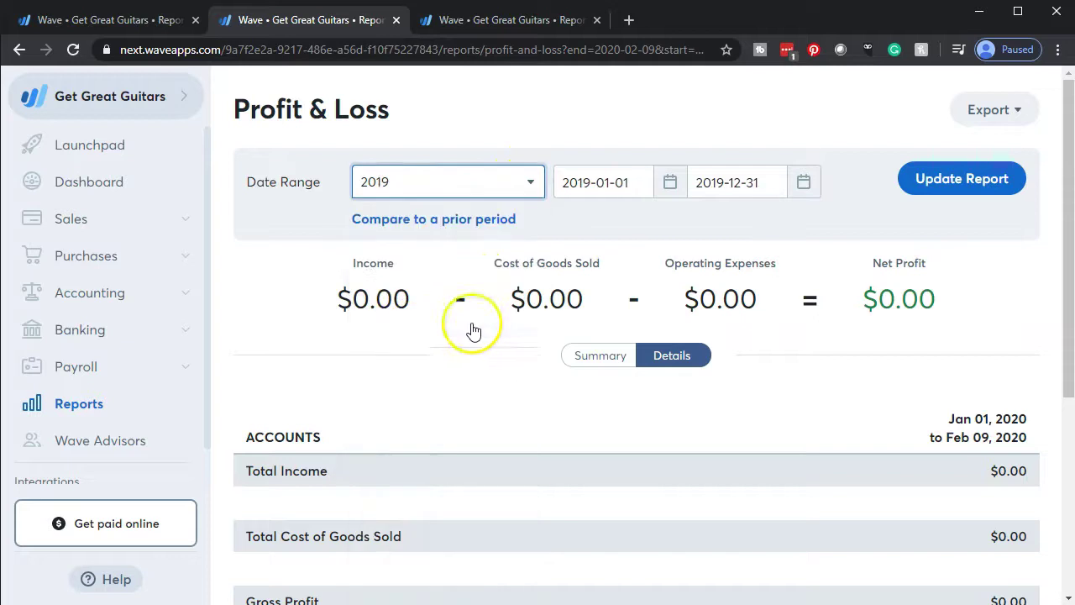
pyautogui.click(922, 198)
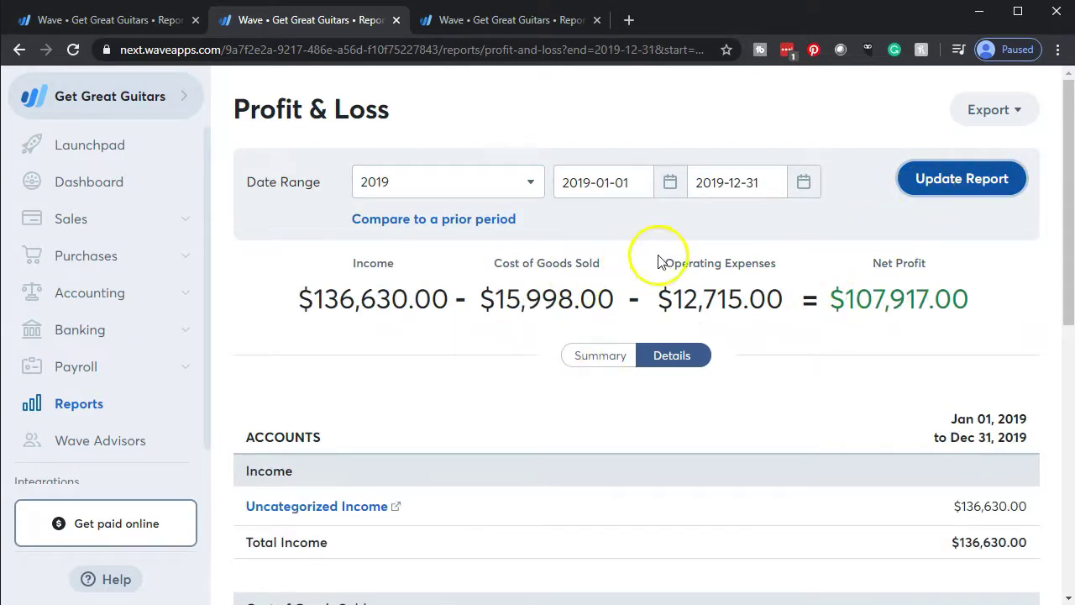
pyautogui.scroll(-3, 919, 211)
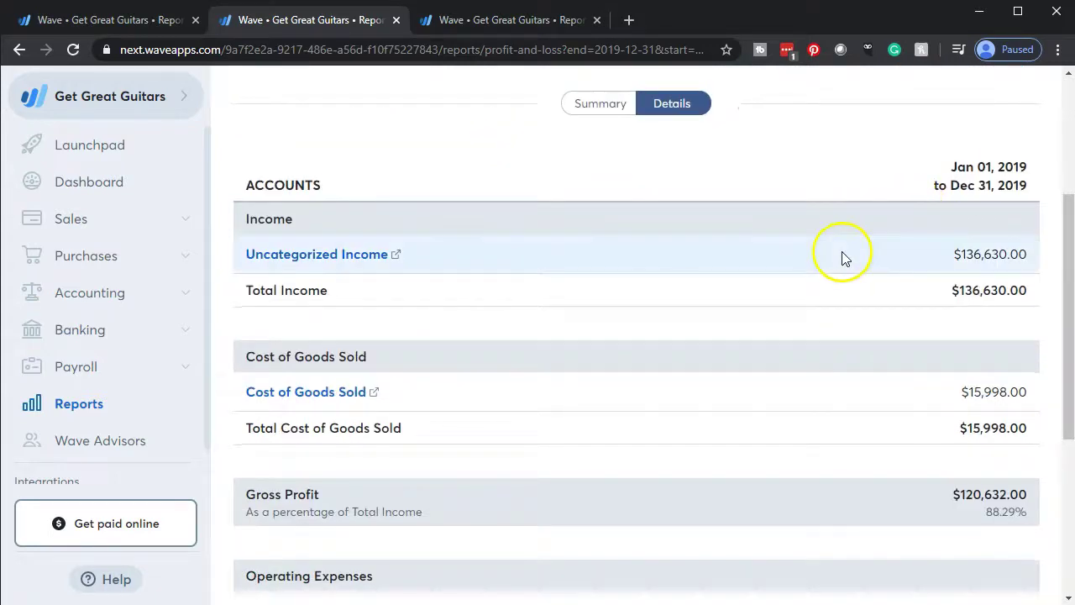
pyautogui.scroll(-1, 845, 257)
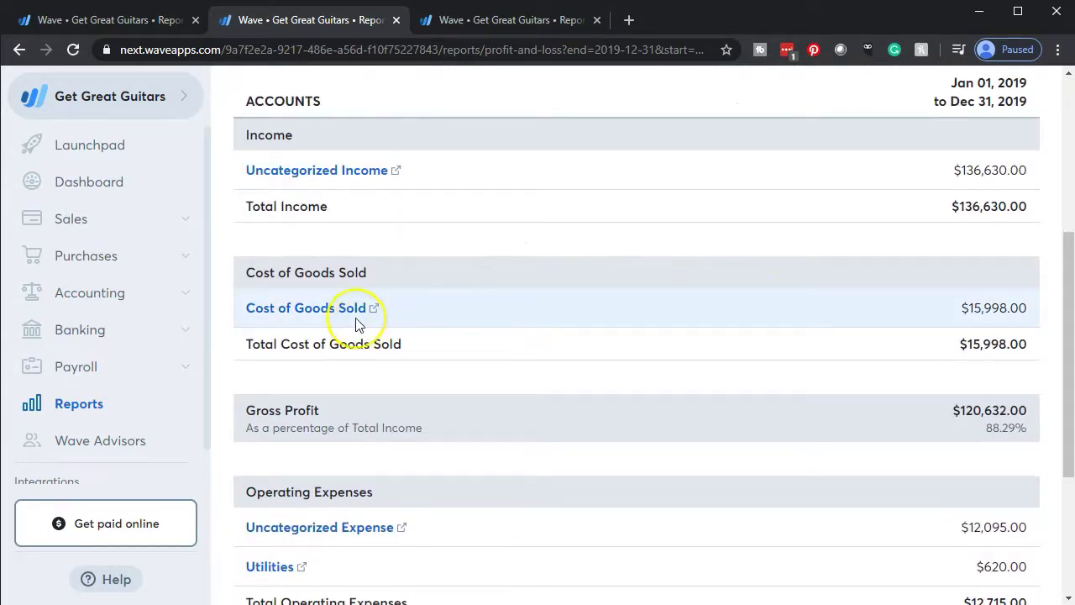
pyautogui.scroll(-1, 361, 352)
pyautogui.scroll(-1, 354, 409)
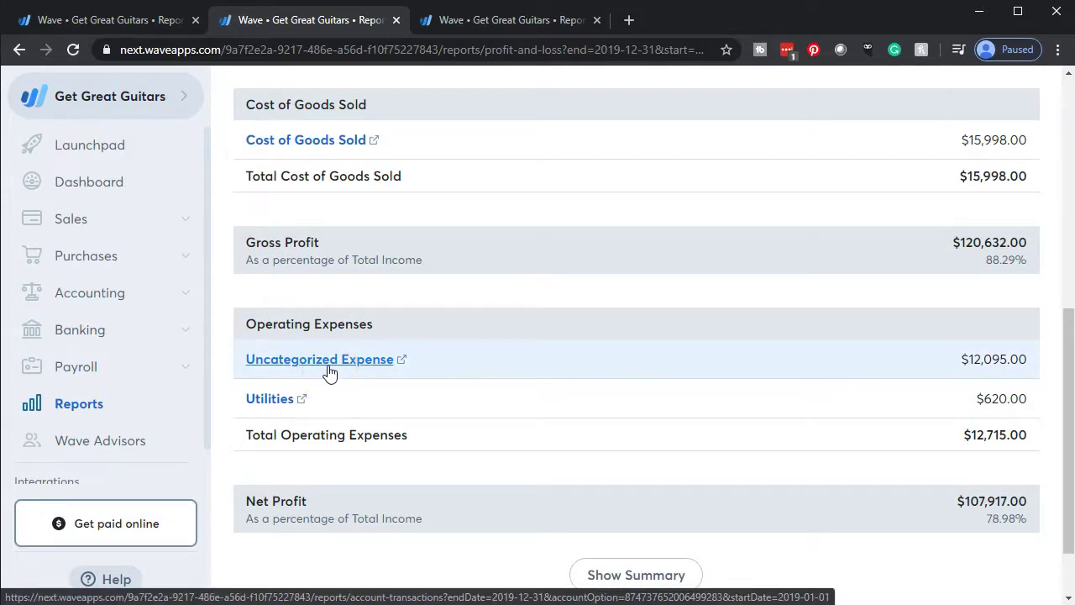
pyautogui.click(336, 373)
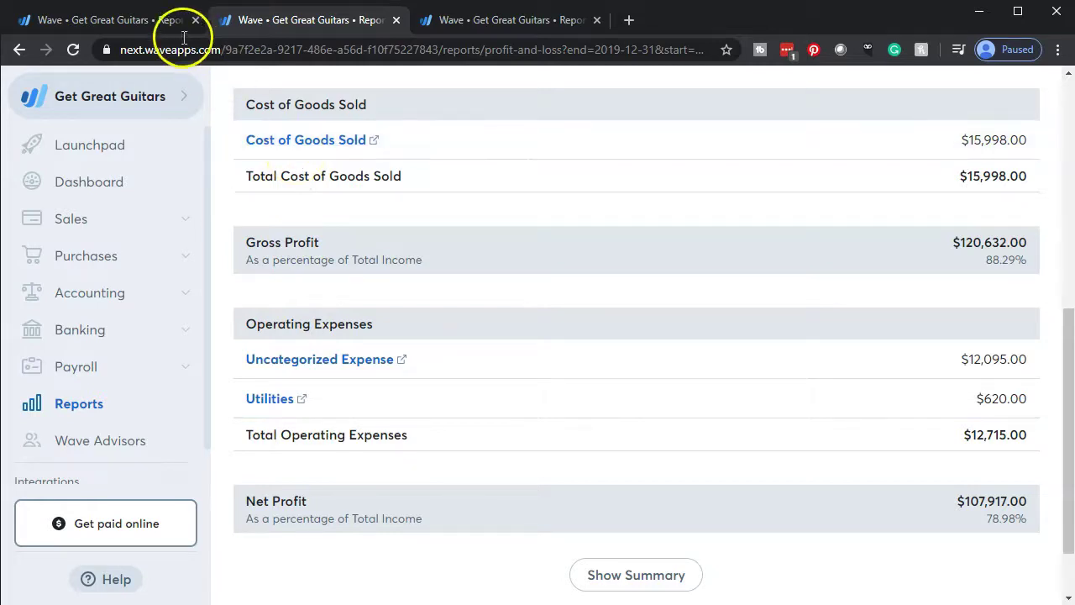
# Go to Accounting > Transactions and locate the uncategorized deposits
pyautogui.click(149, 20)
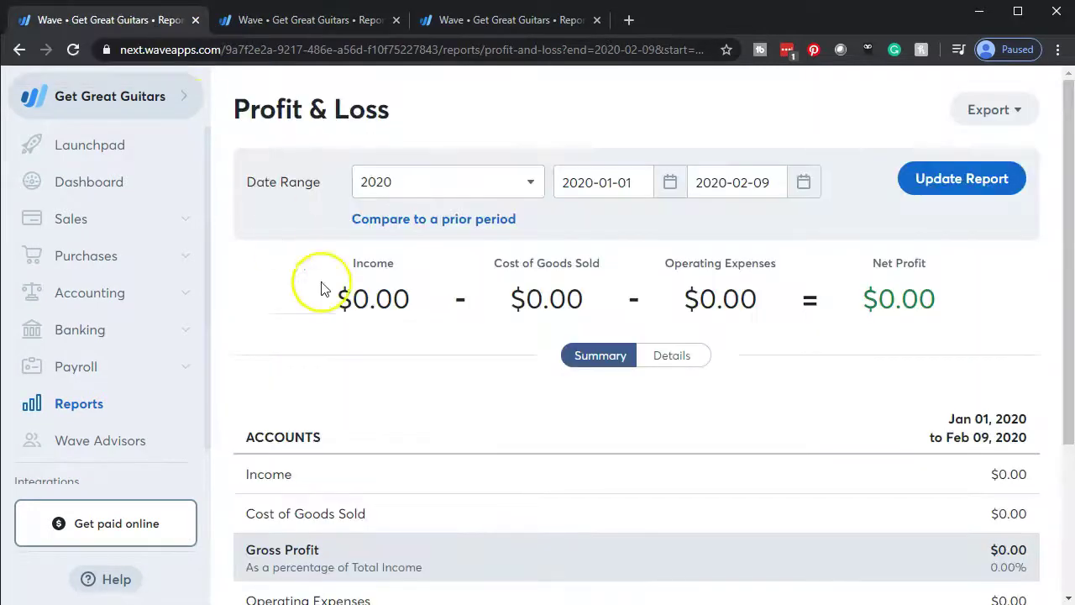
pyautogui.scroll(-1, 364, 329)
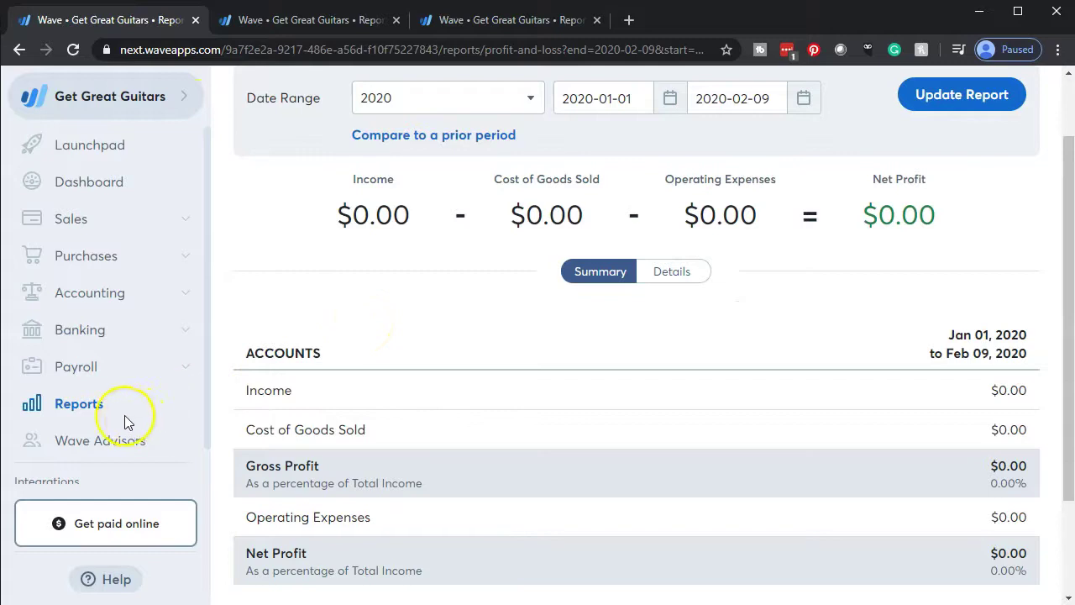
pyautogui.click(81, 303)
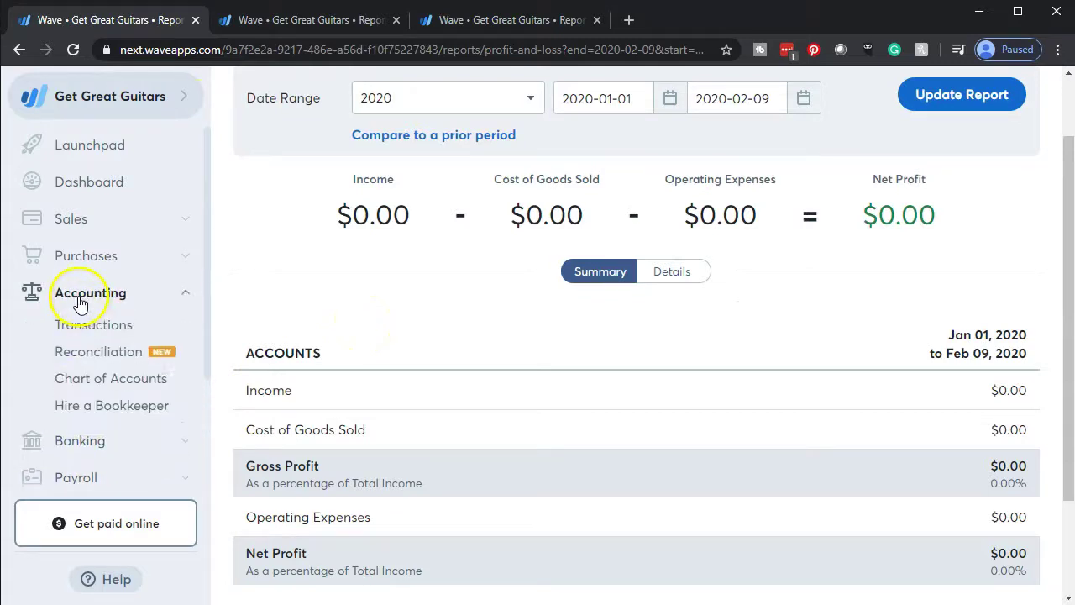
pyautogui.click(89, 327)
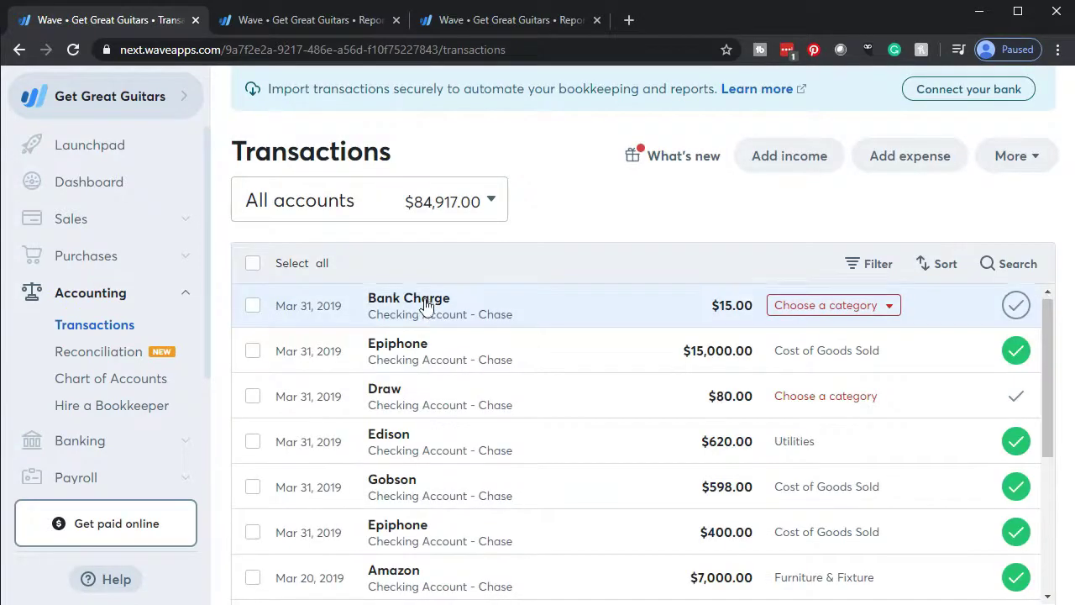
pyautogui.scroll(-2, 425, 306)
pyautogui.scroll(-1, 497, 400)
pyautogui.scroll(-1, 497, 399)
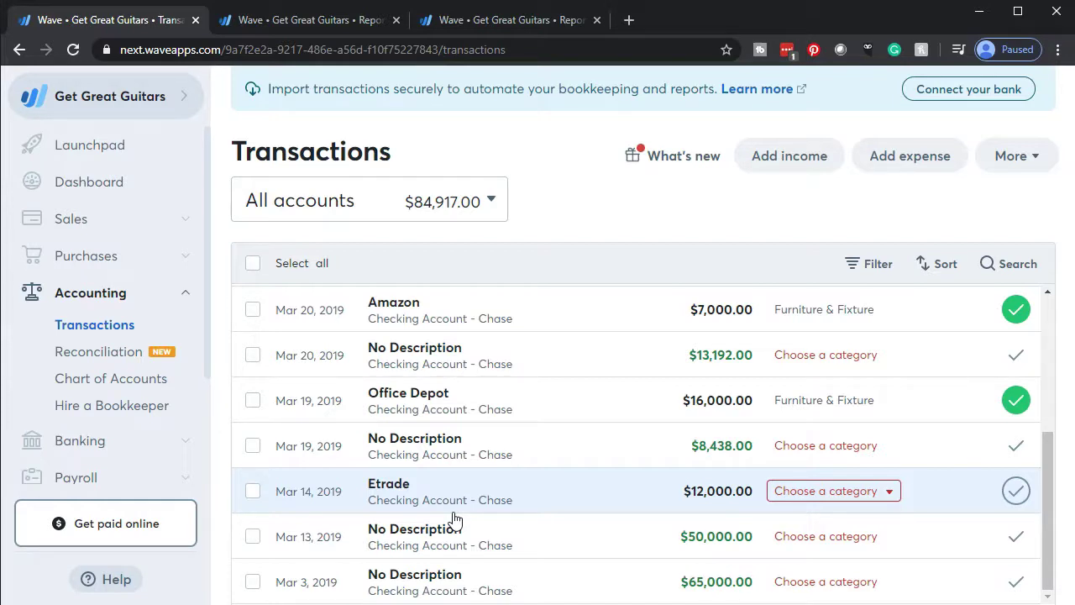
# Browse the Etrade transaction's category list down to the asset accounts and 'Add a new account'
pyautogui.click(887, 496)
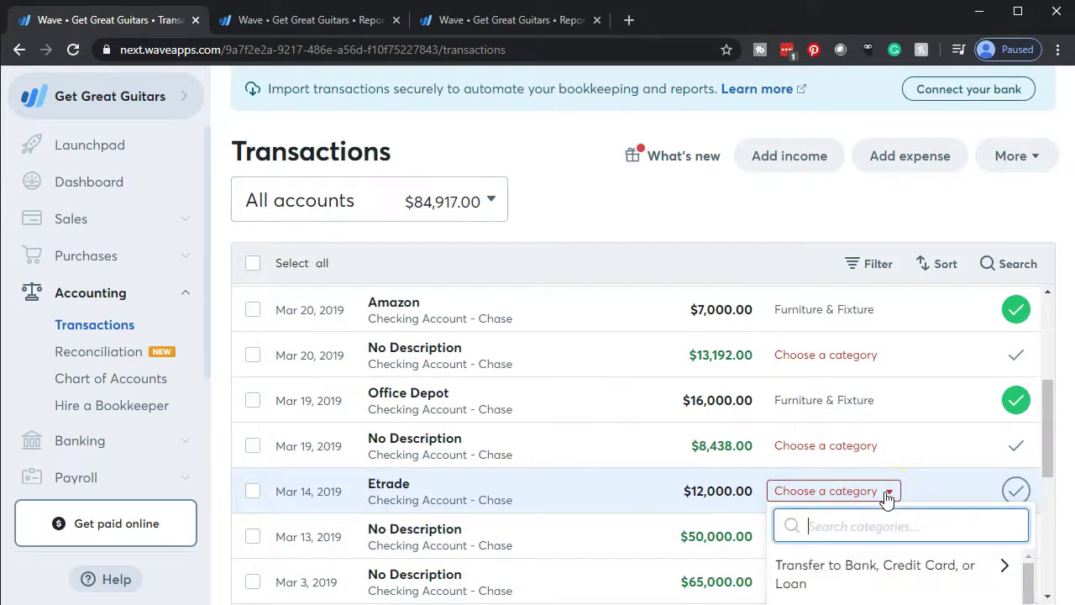
pyautogui.scroll(-2, 887, 497)
pyautogui.scroll(-1, 887, 497)
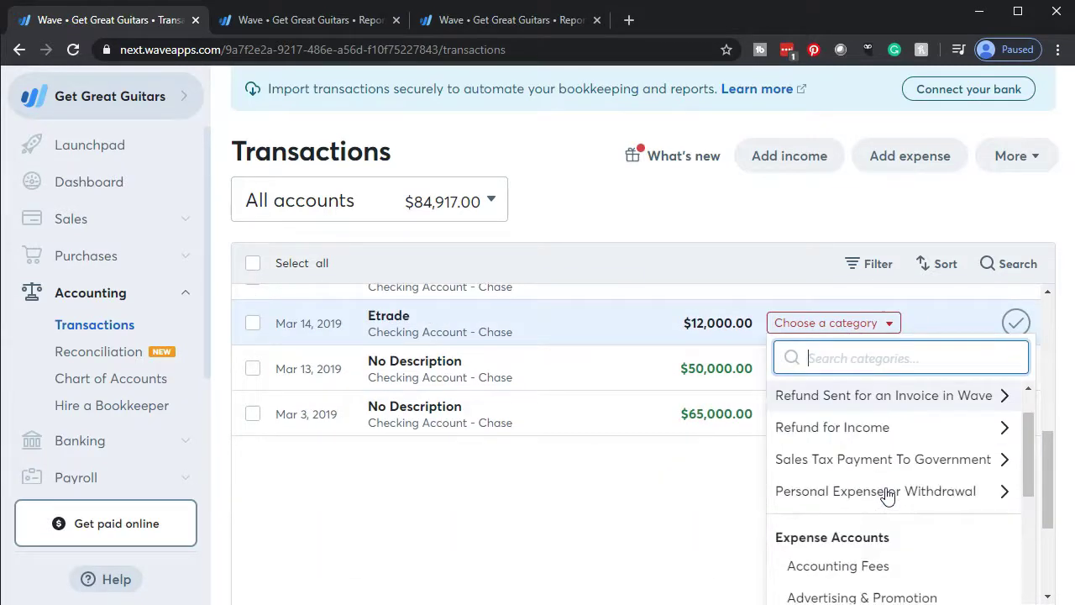
pyautogui.scroll(1, 886, 496)
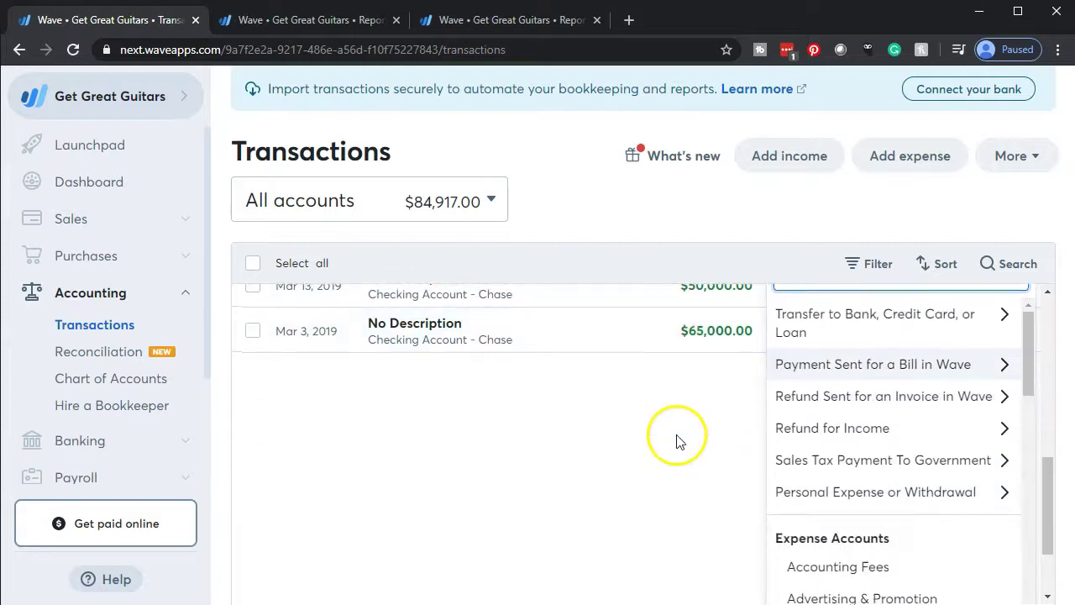
pyautogui.scroll(-5, 907, 432)
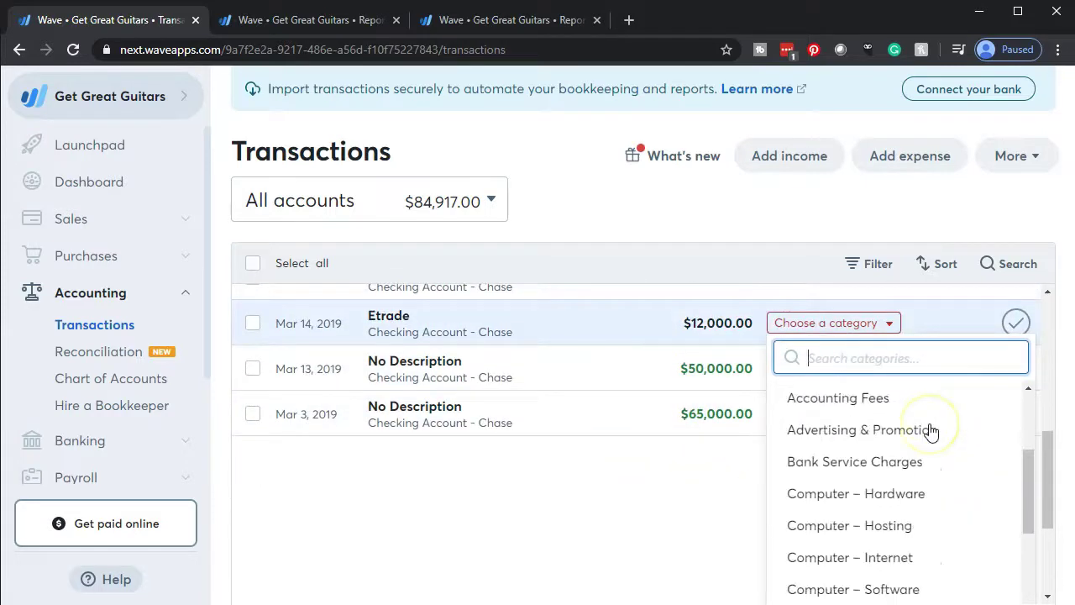
pyautogui.scroll(-6, 930, 432)
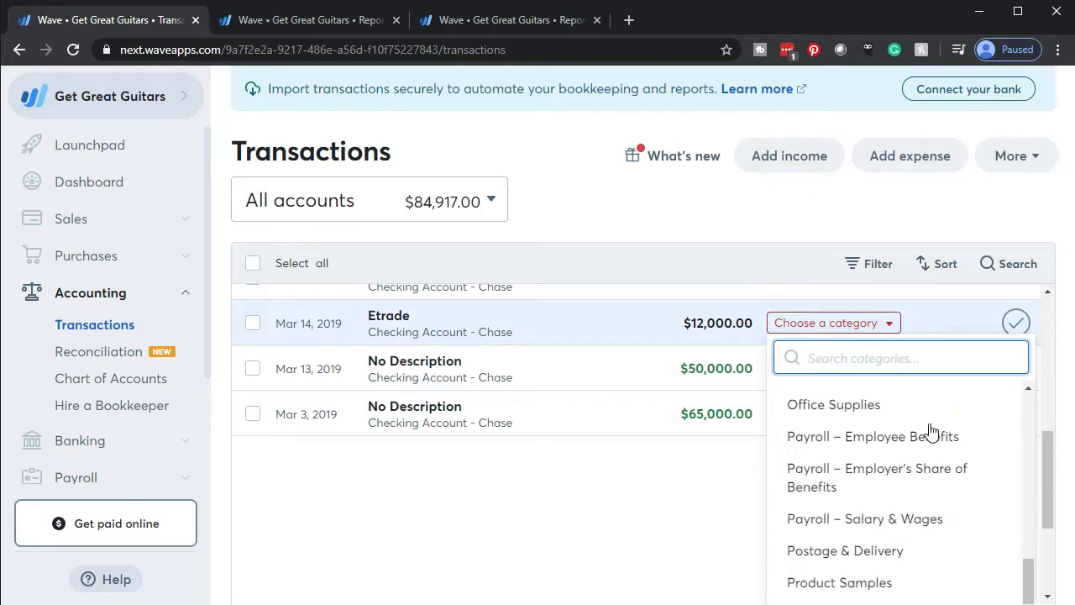
pyautogui.scroll(-5, 931, 432)
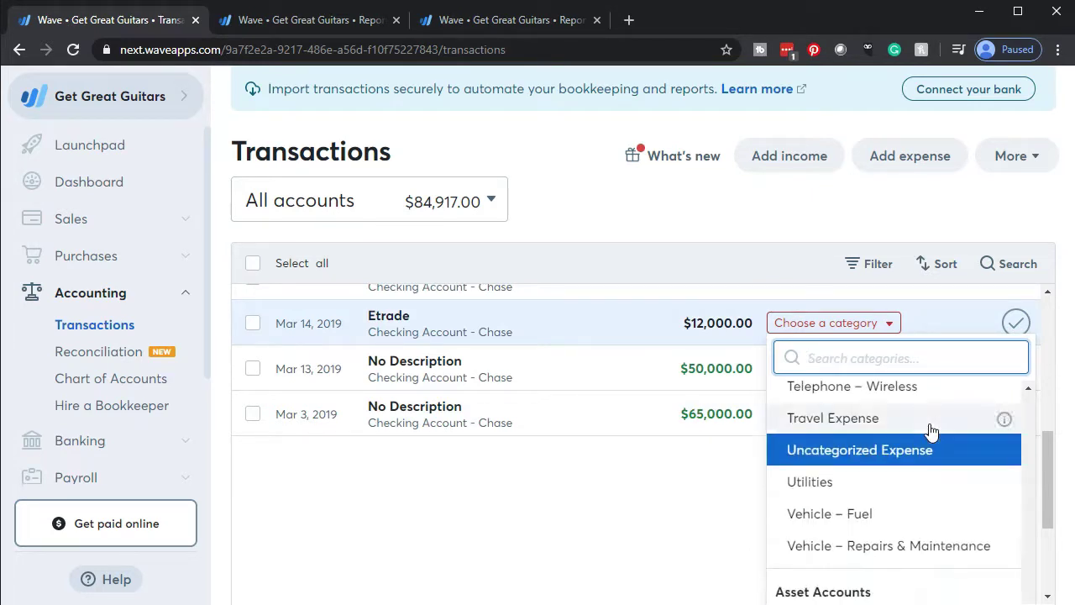
pyautogui.click(898, 544)
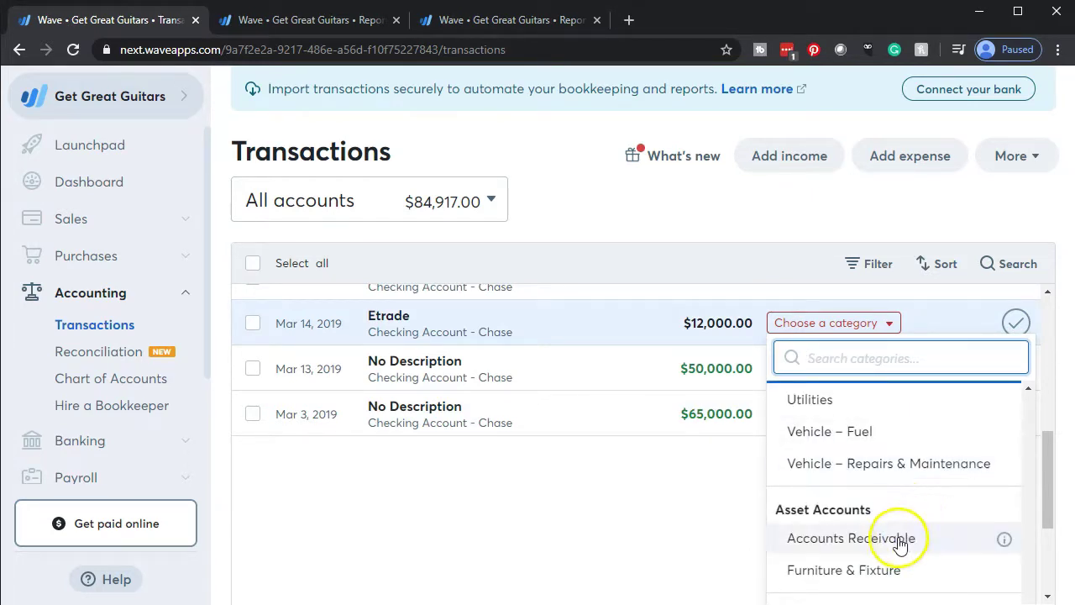
pyautogui.scroll(-2, 714, 496)
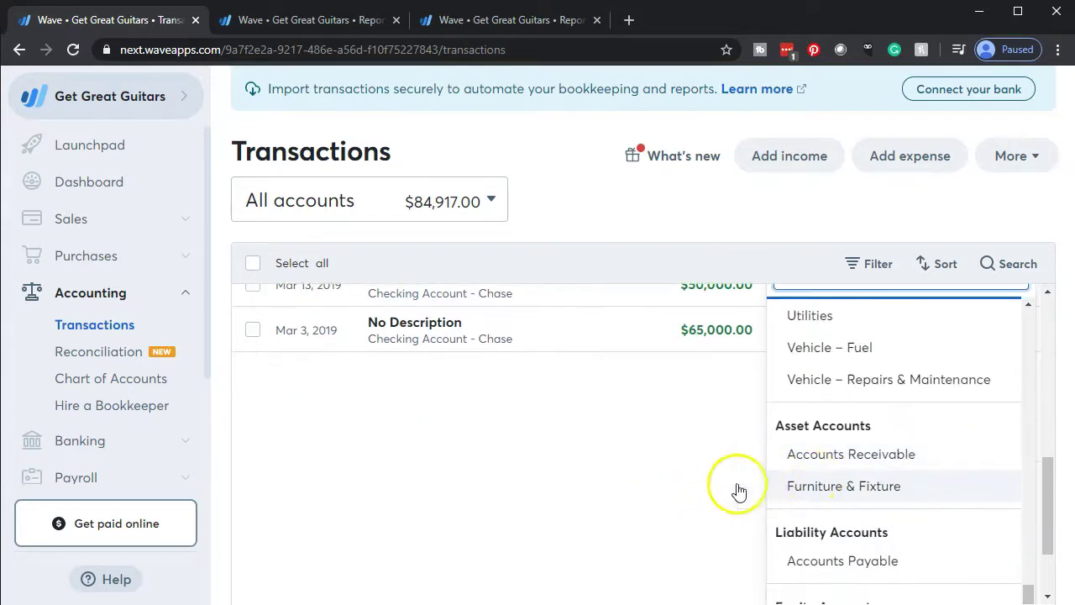
pyautogui.scroll(-1, 703, 491)
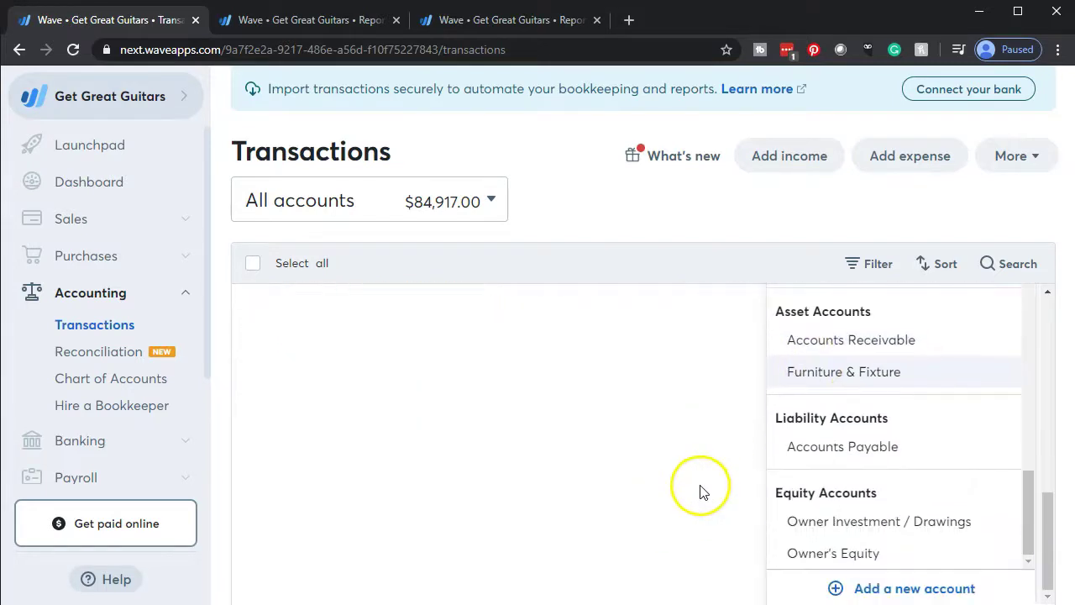
# Start a new Other Short-Term Asset account named 'Investment'
pyautogui.click(836, 590)
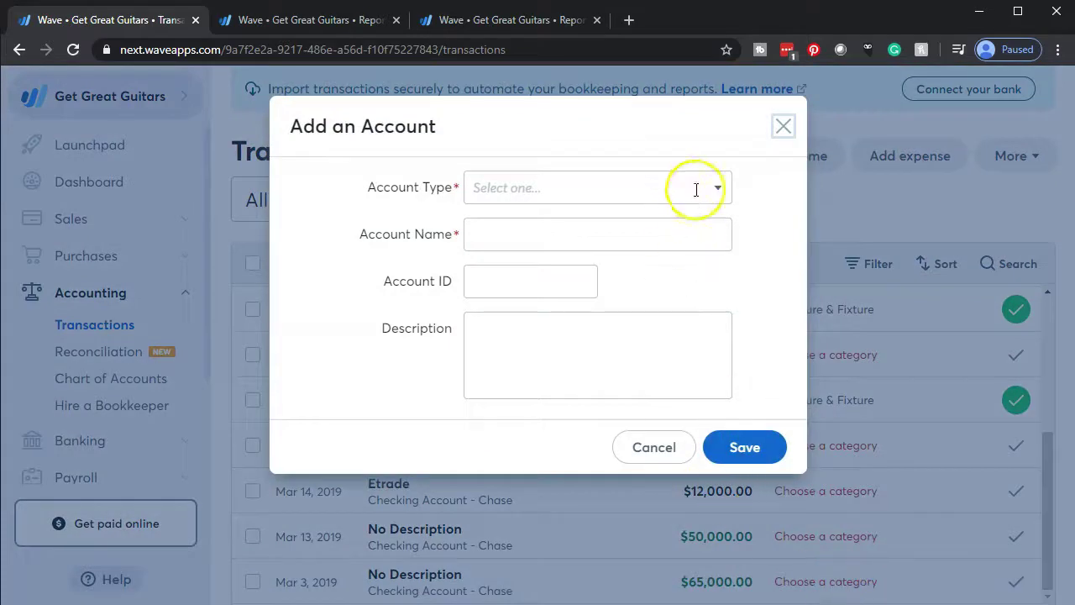
pyautogui.click(718, 191)
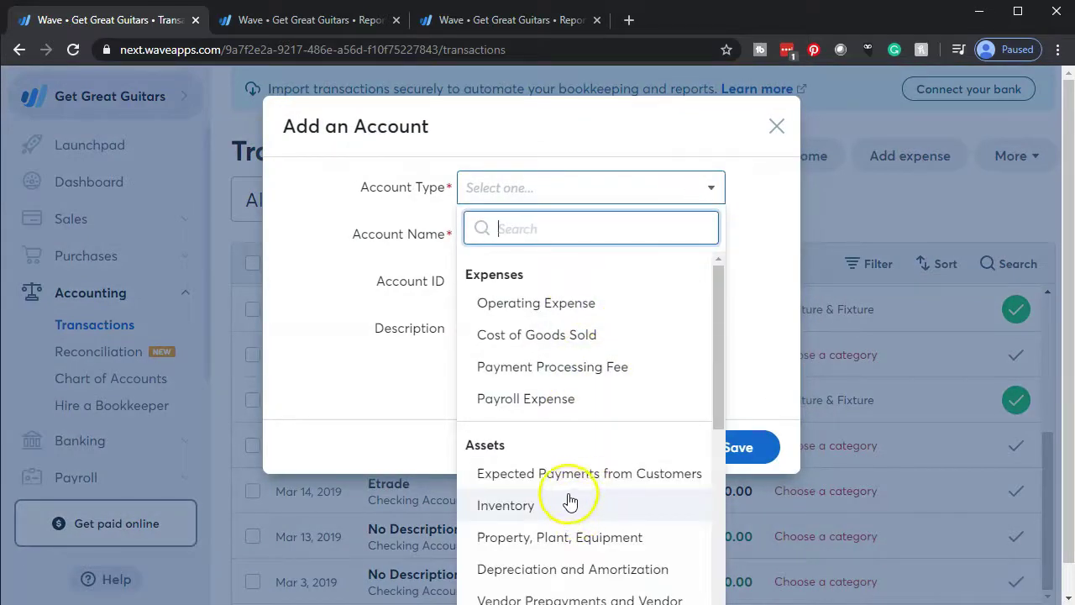
pyautogui.scroll(-2, 570, 483)
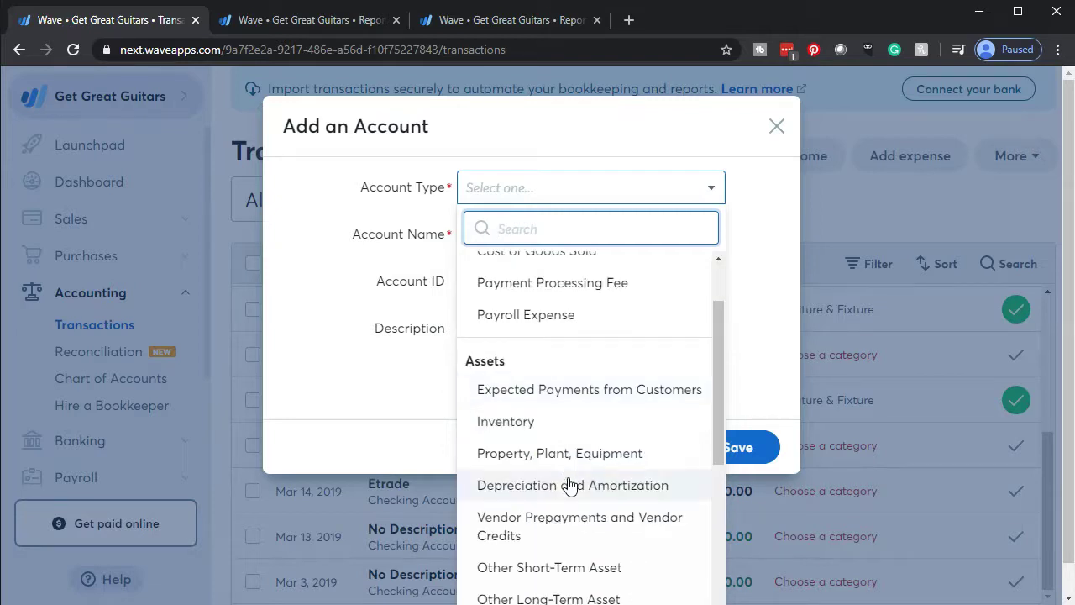
pyautogui.scroll(-2, 566, 492)
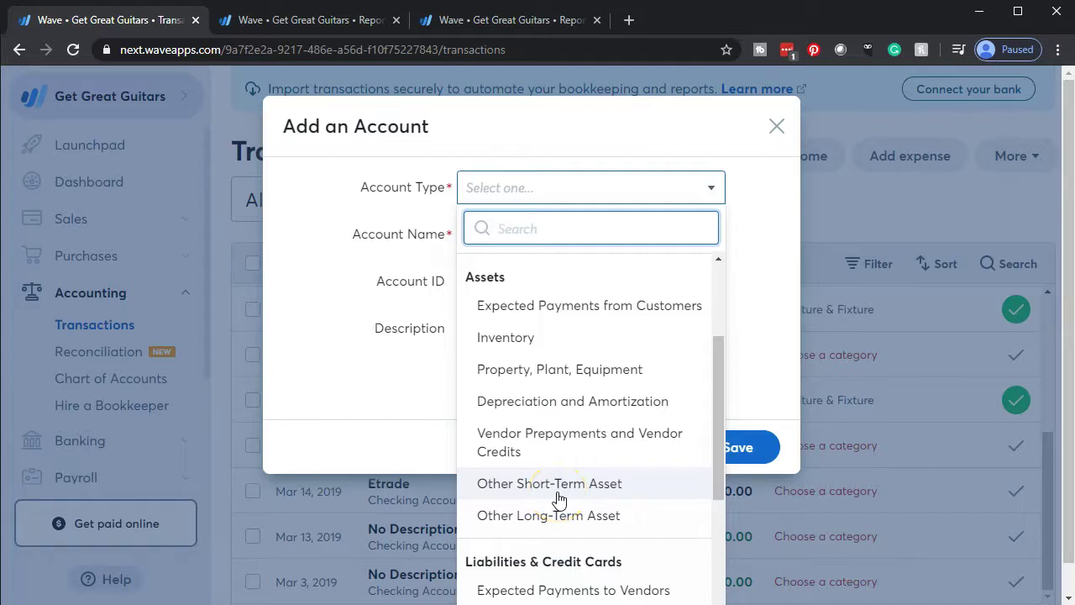
pyautogui.click(559, 498)
pyautogui.click(529, 239)
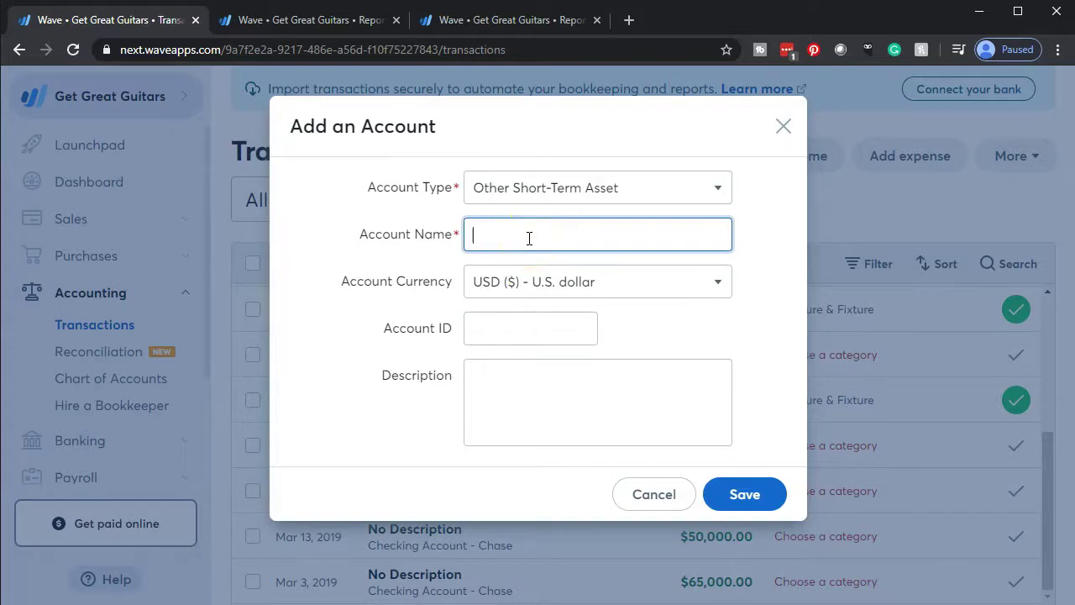
pyautogui.write('Investment')
pyautogui.click(566, 242)
# Save the Investment account and mark the $12,000.00 Etrade transaction as reviewed
pyautogui.click(746, 502)
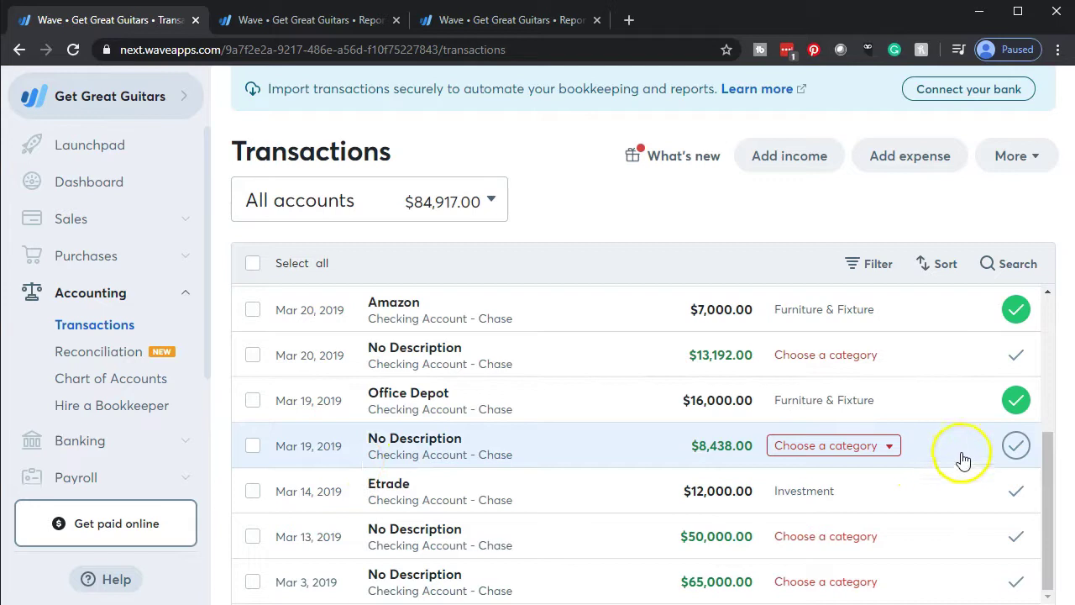
pyautogui.click(1014, 446)
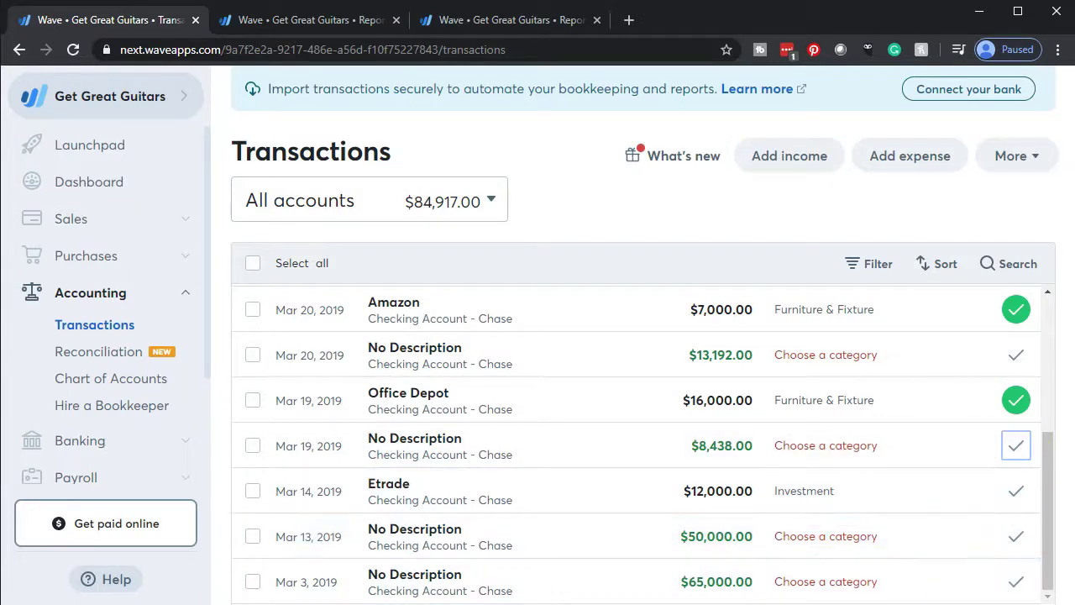
pyautogui.click(1016, 491)
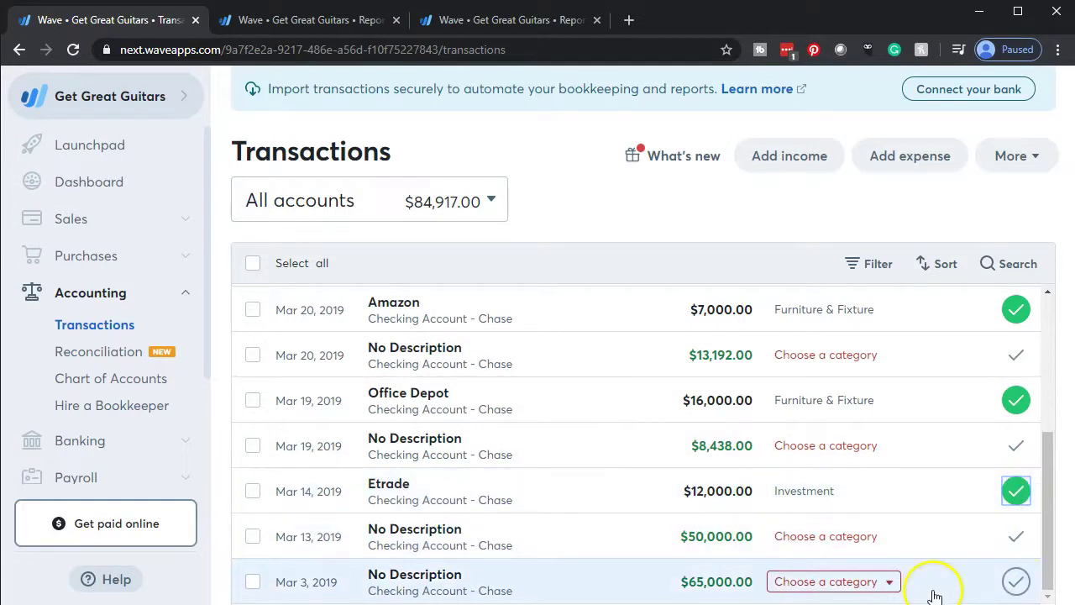
# Update the 2019 Balance Sheet so Investment shows $12,000.00 under Other Current Assets
pyautogui.click(508, 20)
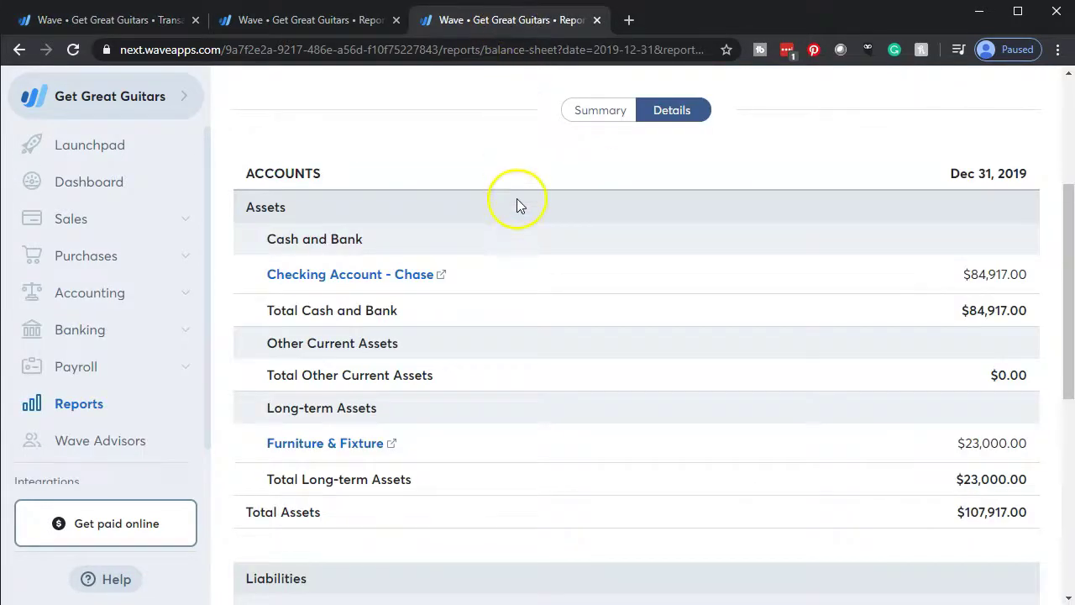
pyautogui.scroll(2, 517, 201)
pyautogui.click(922, 107)
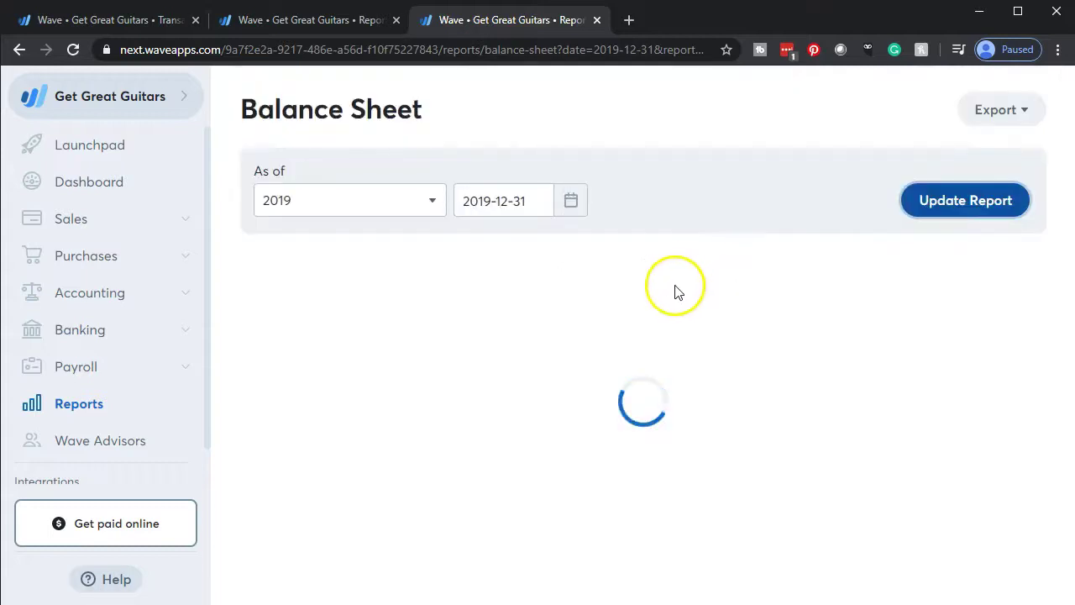
pyautogui.scroll(-3, 655, 273)
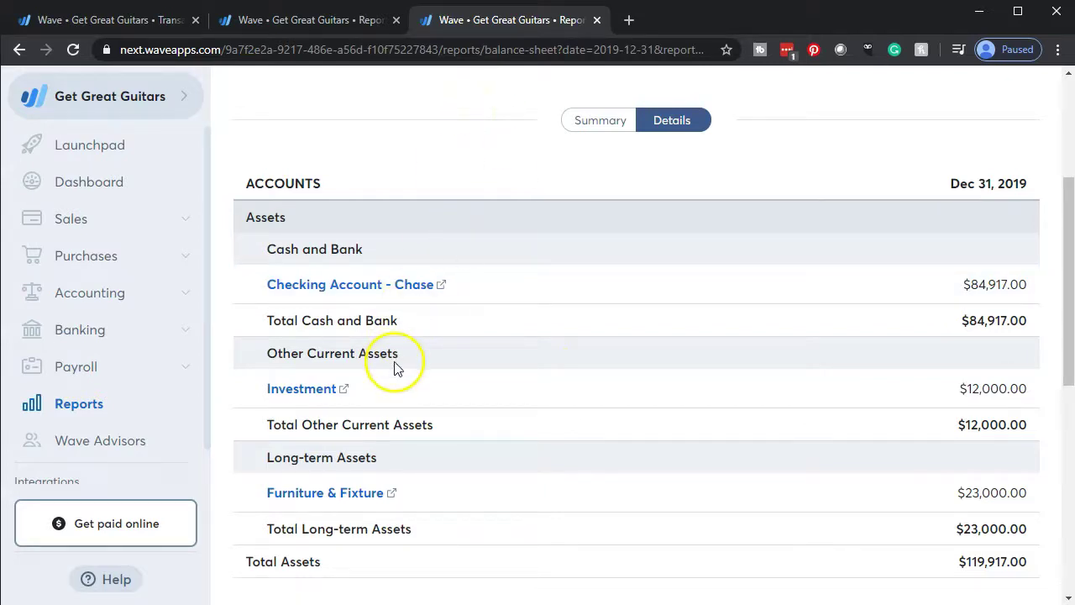
# Check the 2019 Profit & Loss: Uncategorized Expense $95.00 and Net Profit $119,917.00
pyautogui.click(301, 24)
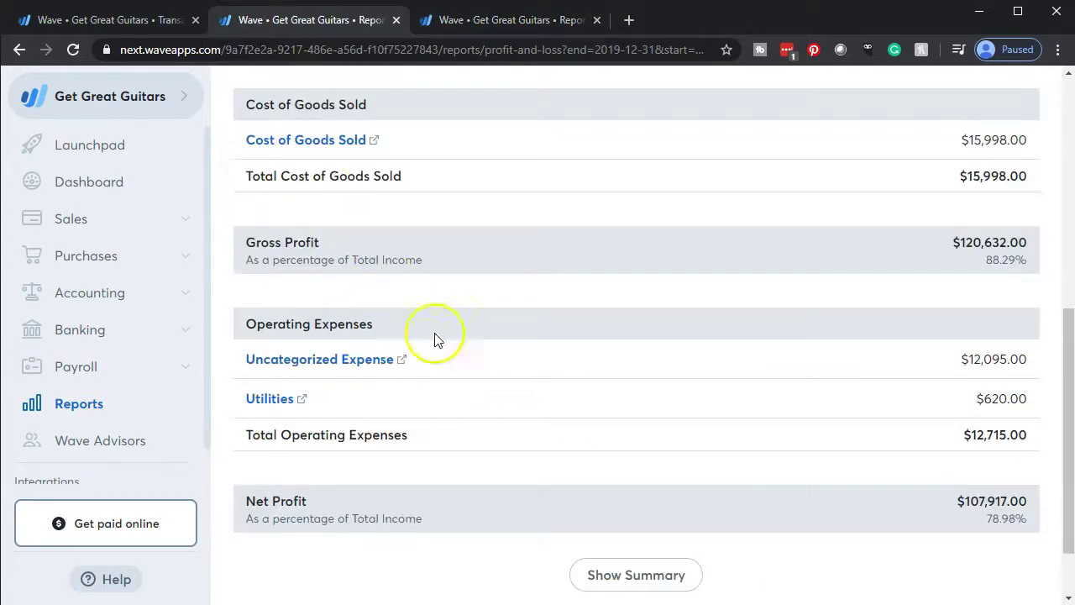
pyautogui.scroll(5, 434, 338)
pyautogui.scroll(2, 695, 212)
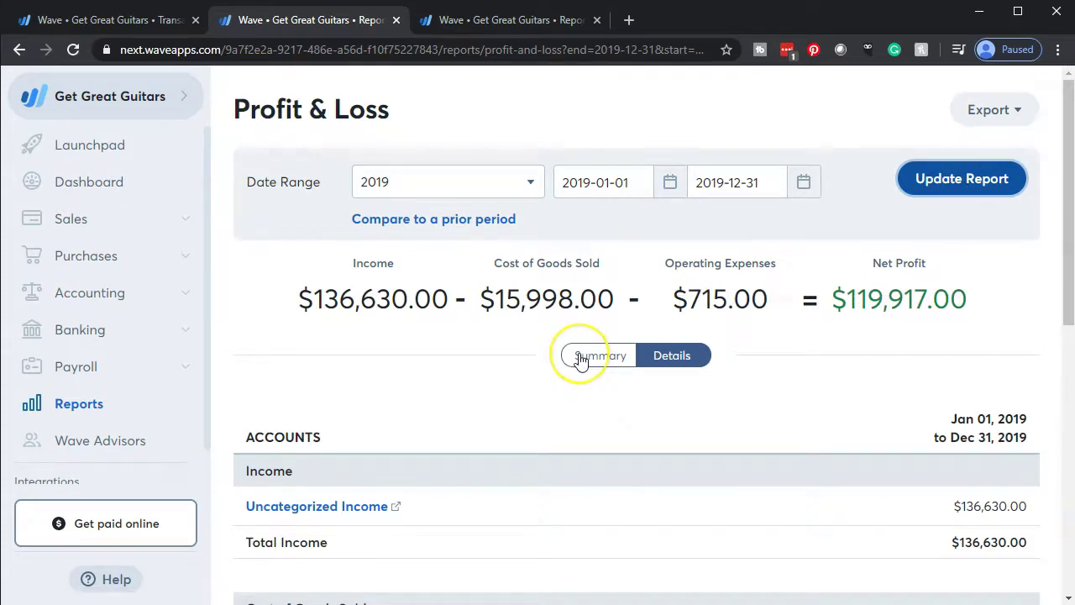
pyautogui.scroll(-5, 580, 360)
pyautogui.scroll(-1, 580, 360)
pyautogui.click(336, 367)
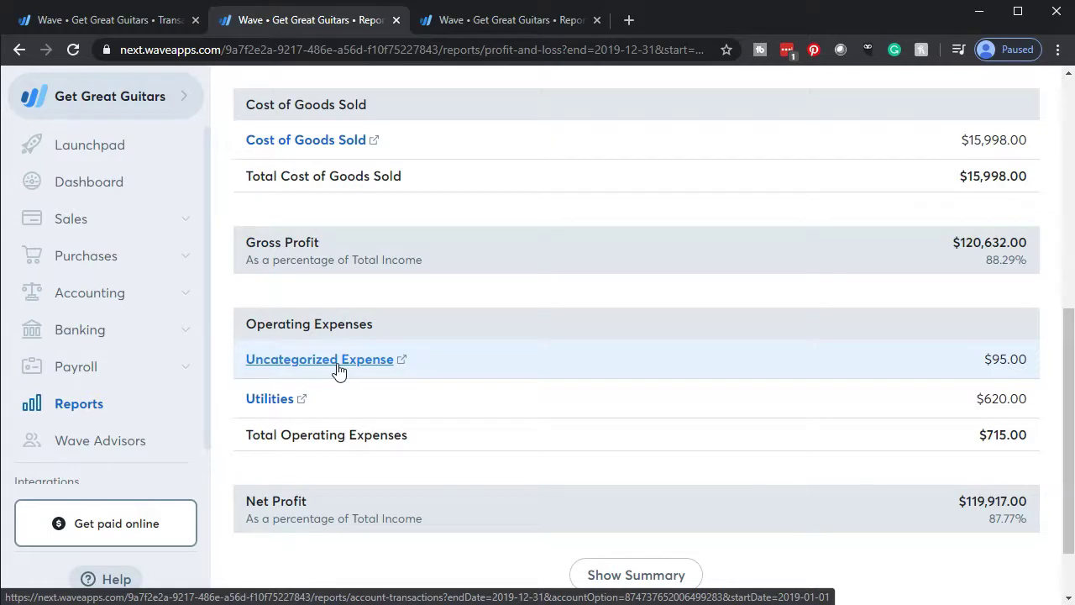
pyautogui.click(335, 424)
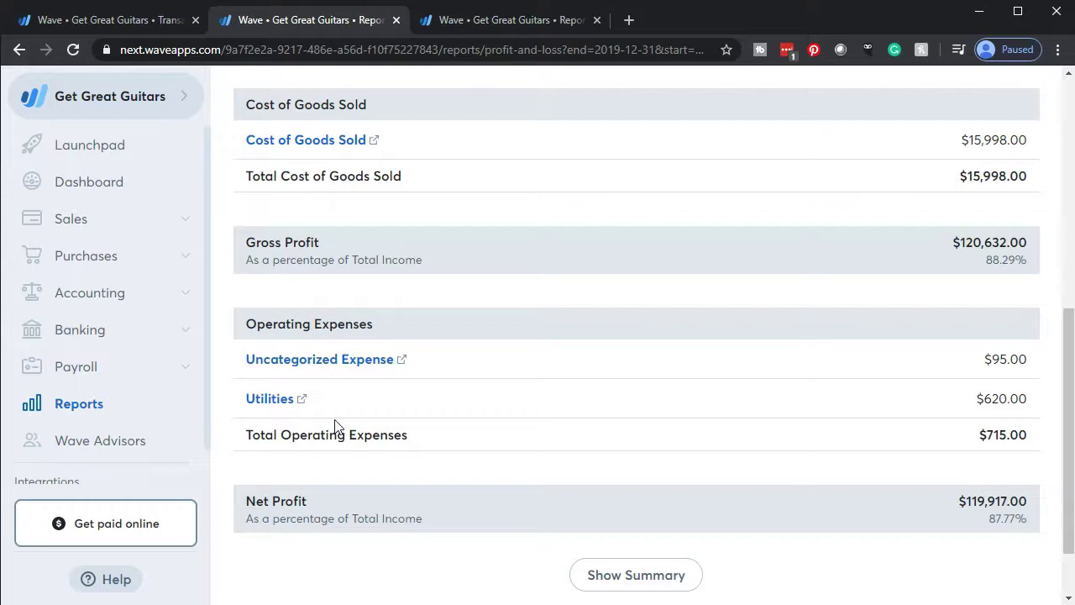
pyautogui.click(240, 492)
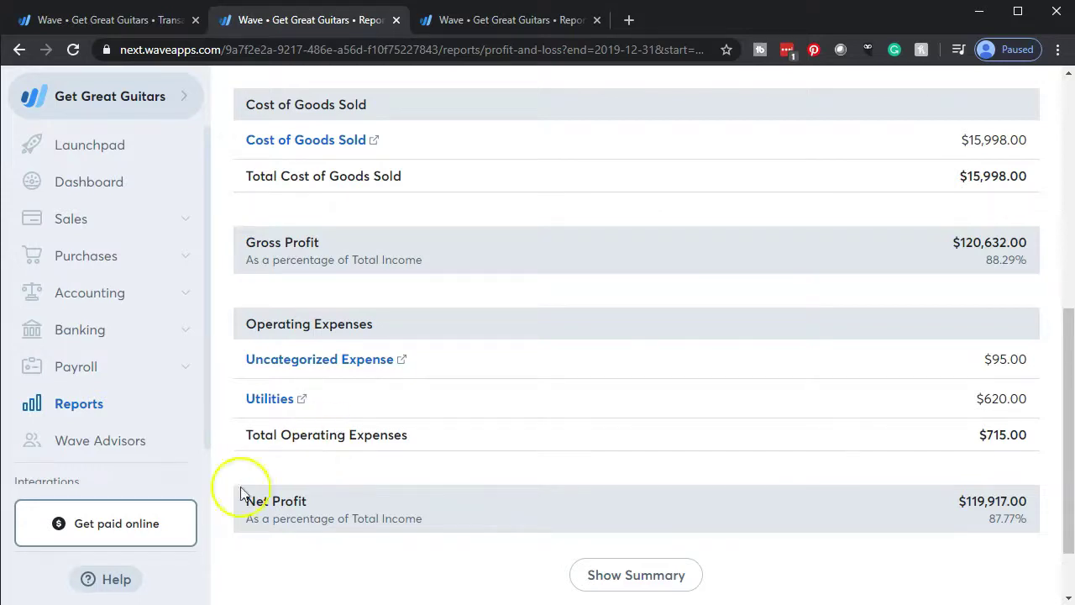